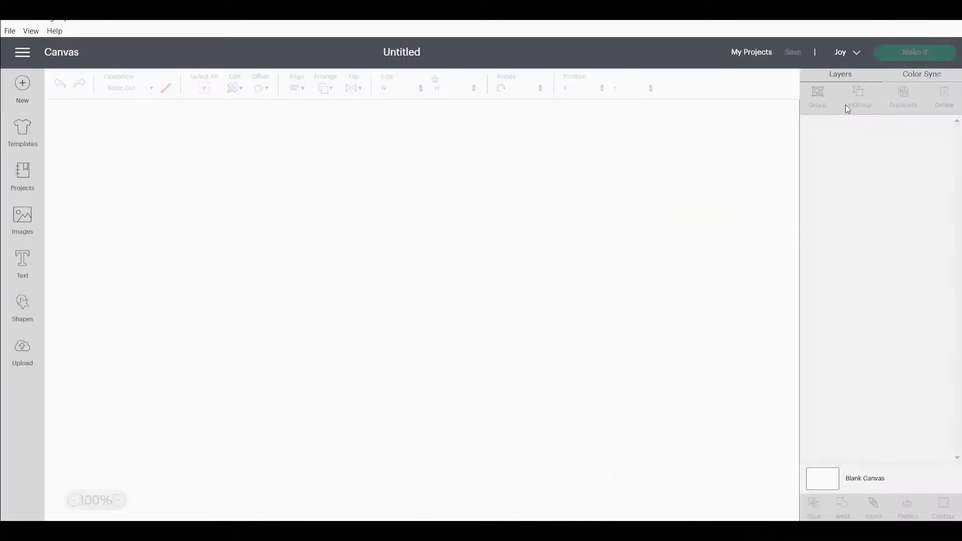
Step: In Settings, toggle Units to Imperial and back to Metric, then return to the canvas
click(23, 52)
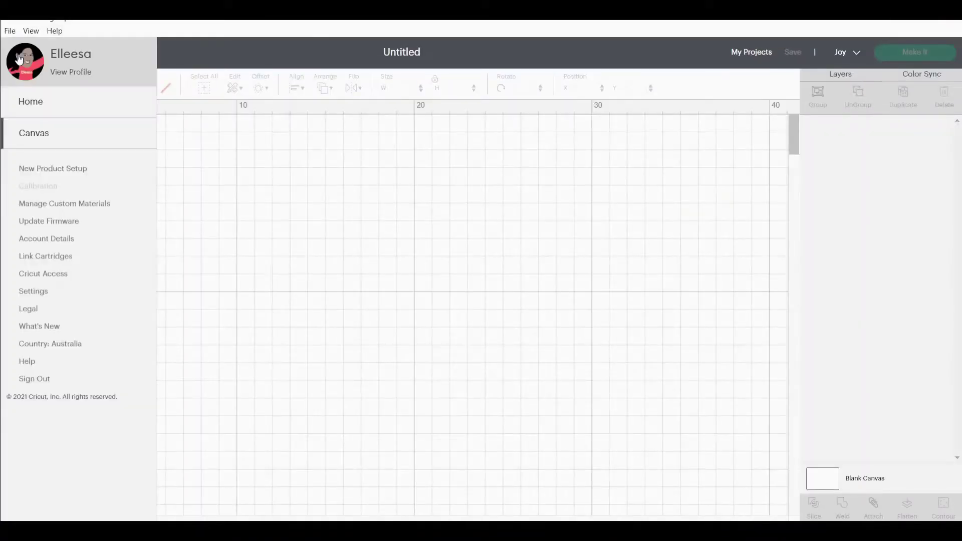
click(33, 292)
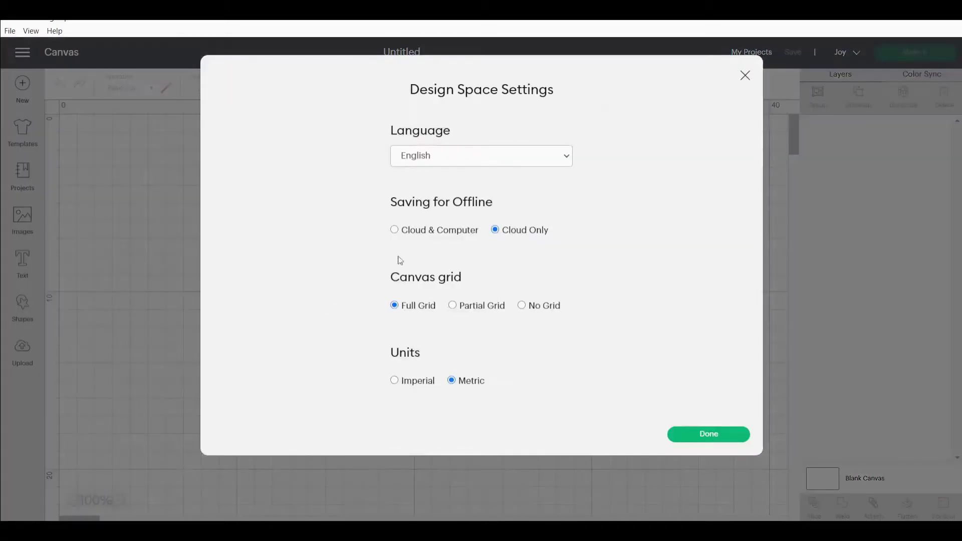
click(394, 383)
click(451, 381)
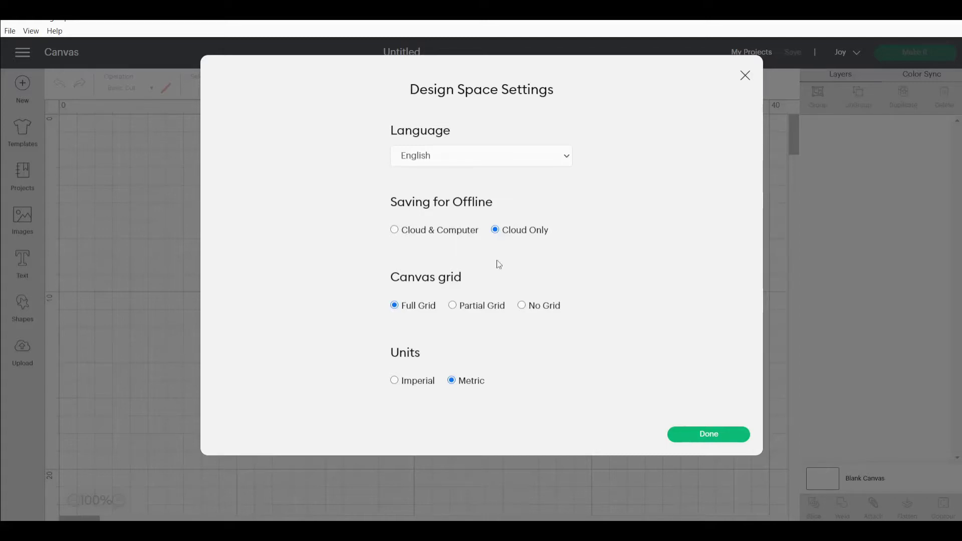
click(708, 434)
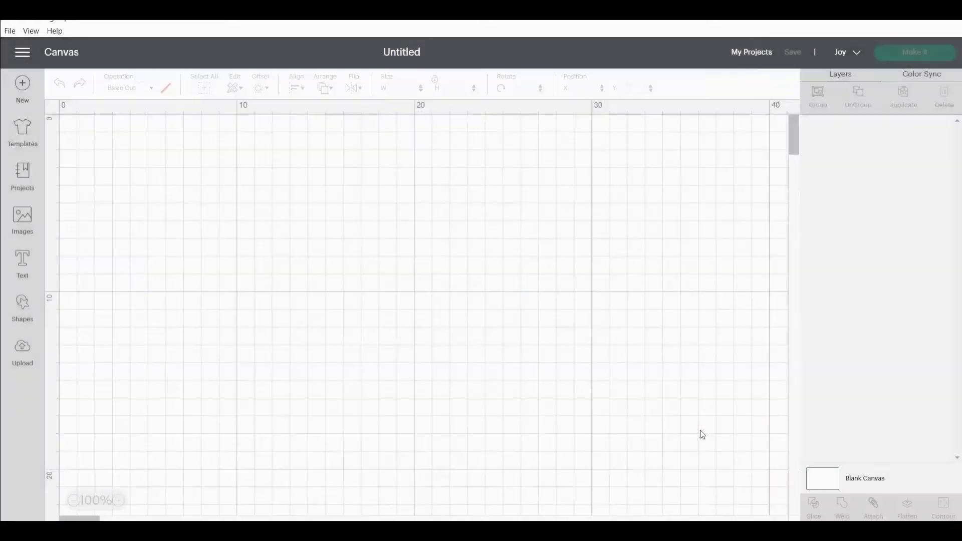
Step: Add a square shape and size it to 9.7 cm wide by 14.1 cm high
click(24, 311)
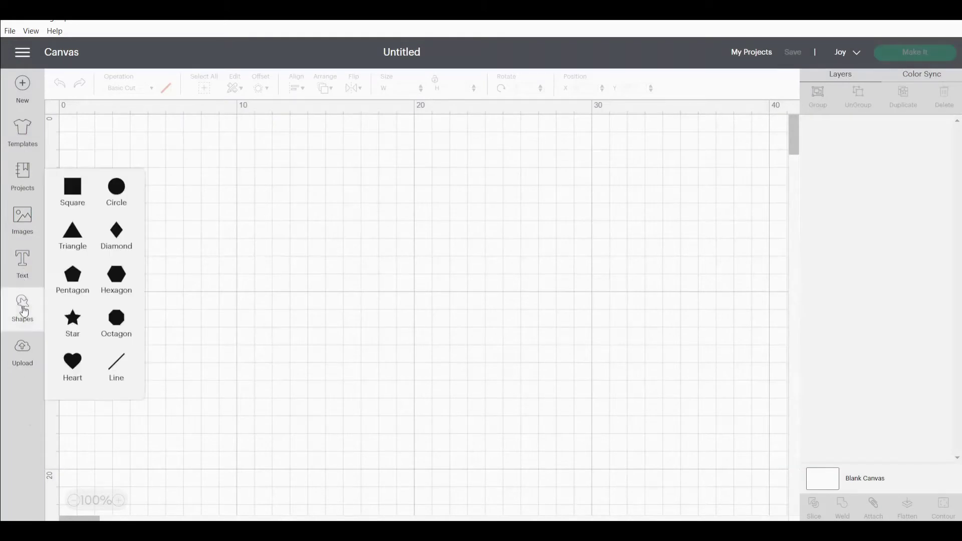
click(72, 193)
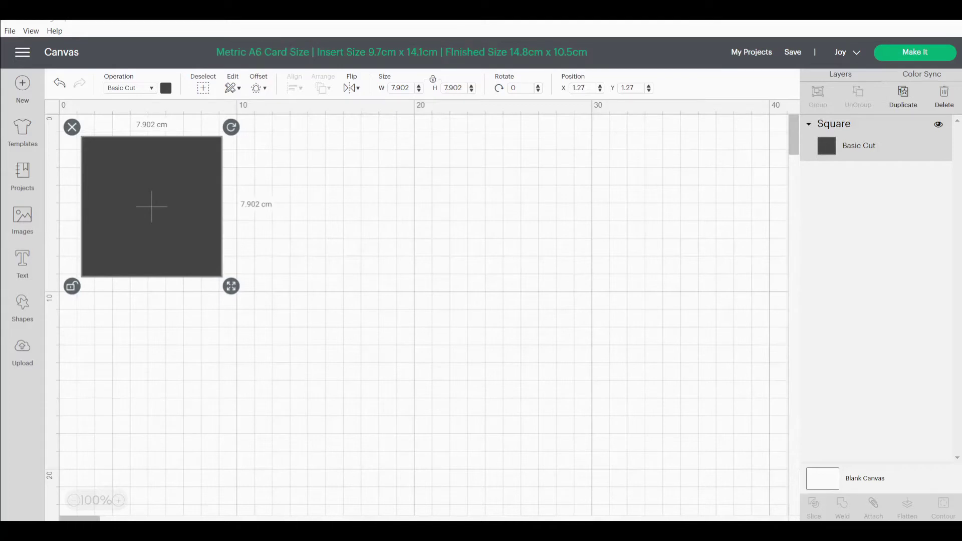
click(400, 88)
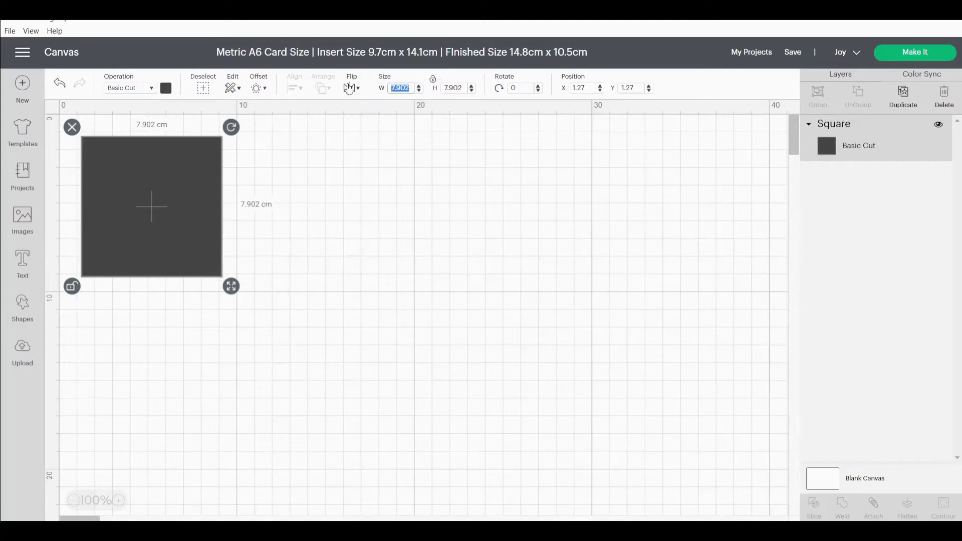
text(9.7)
key(Return)
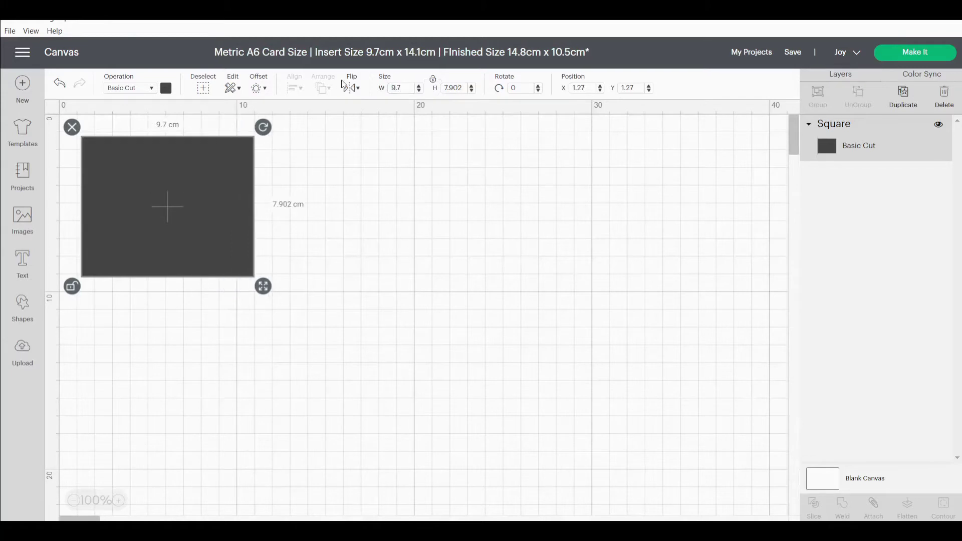
key(Tab)
text(14.1)
key(Return)
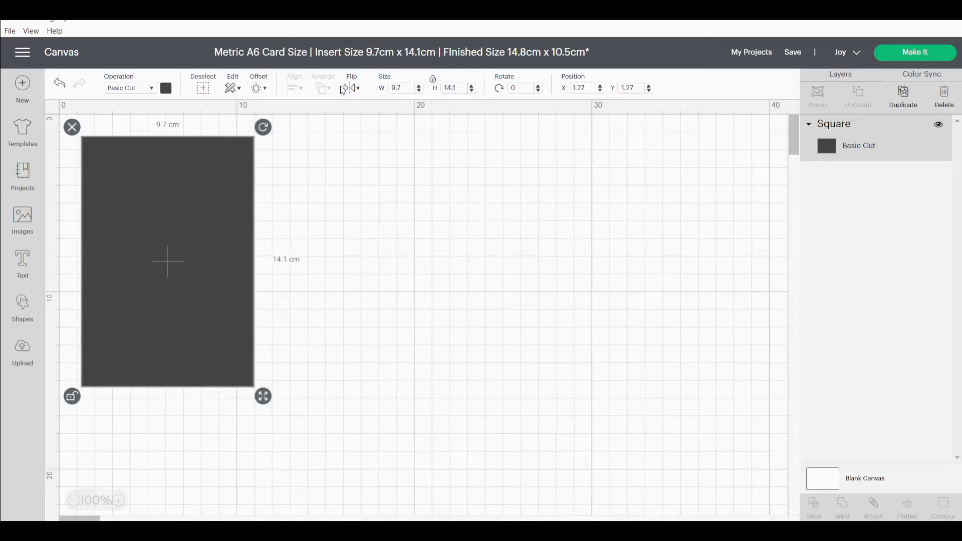
Step: Colour the rectangle lavender and move it toward the top centre of the canvas
drag(185, 248, 401, 224)
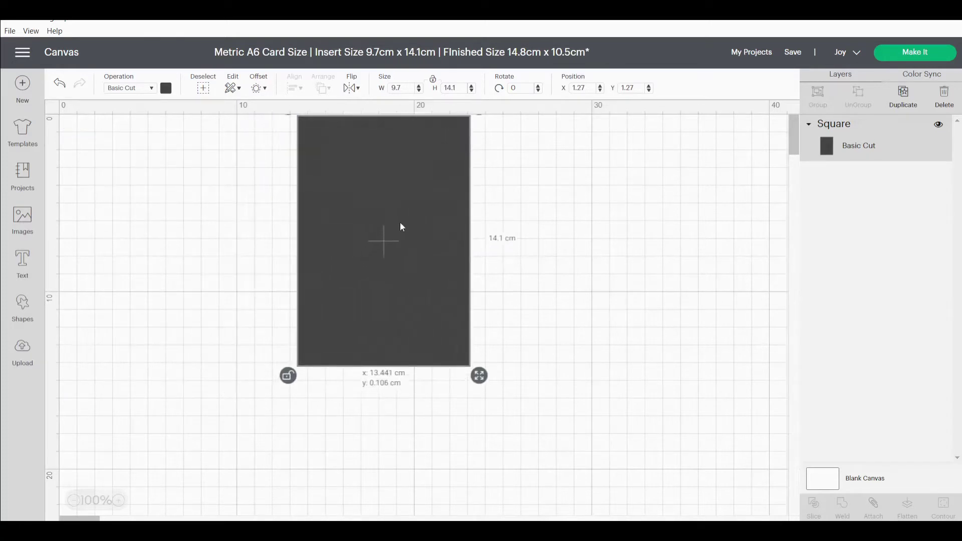
click(166, 88)
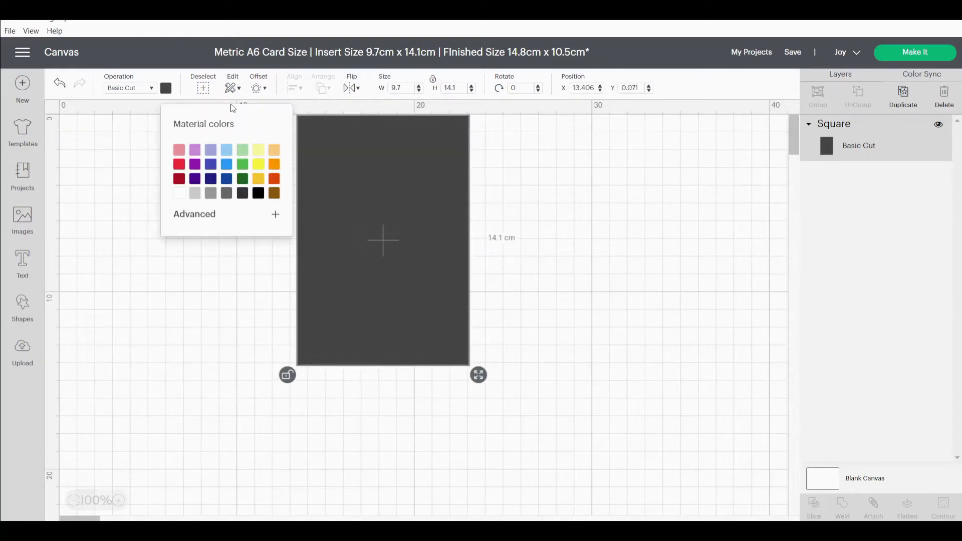
click(195, 150)
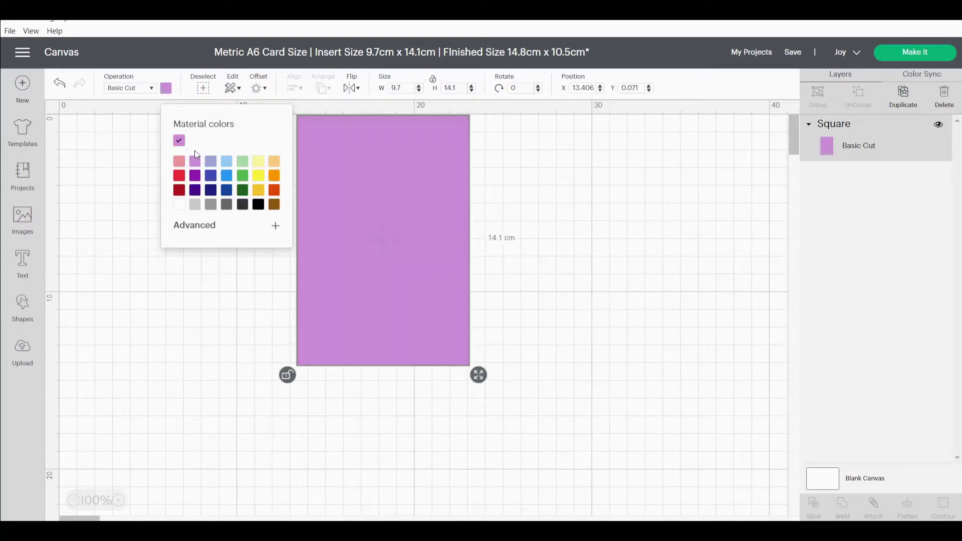
click(516, 204)
drag(461, 191, 559, 201)
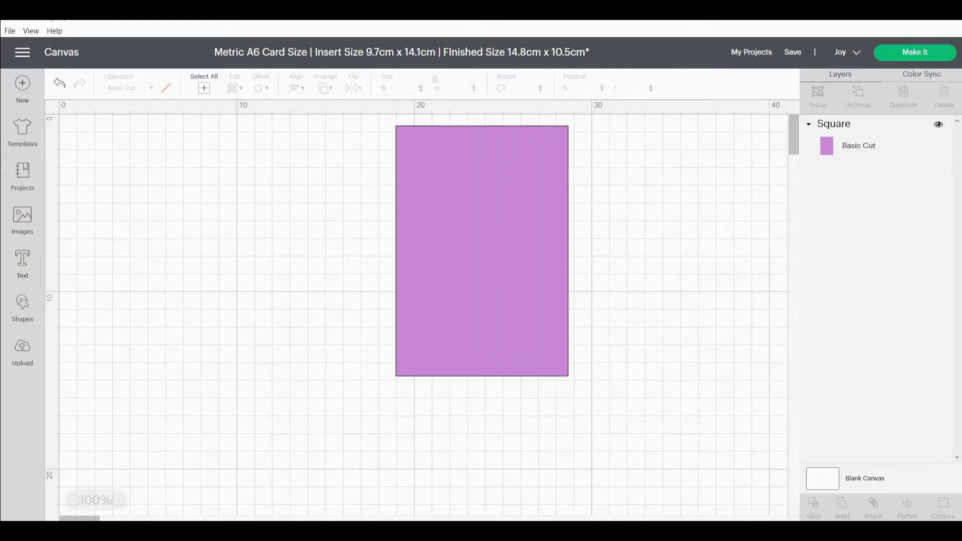
Step: Insert an empty Cricut Sans text box at font size 72 using the T shortcut
key(t)
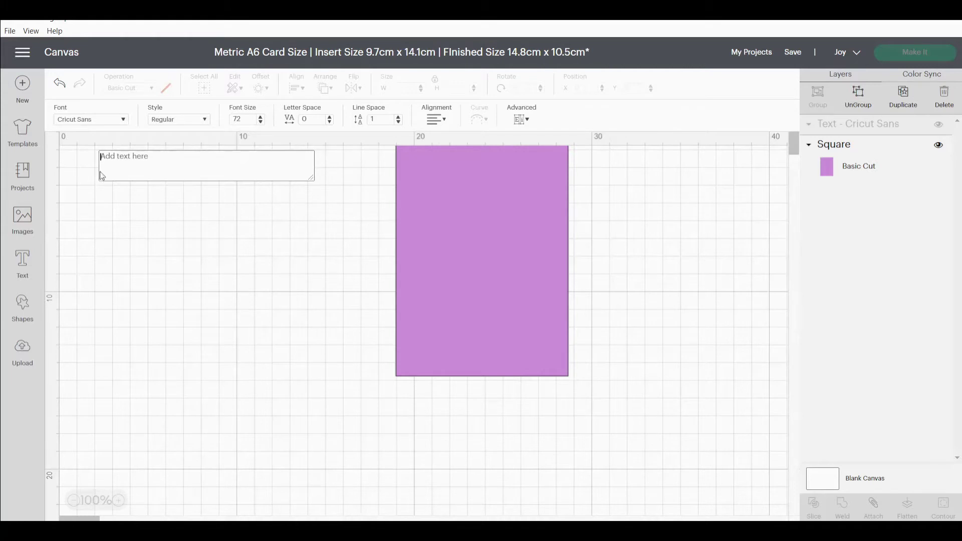
Step: Search the Cricut fonts for 'cricut' with Only Kerned Fonts unticked, showing Cricut Alphabet and Classic
click(111, 120)
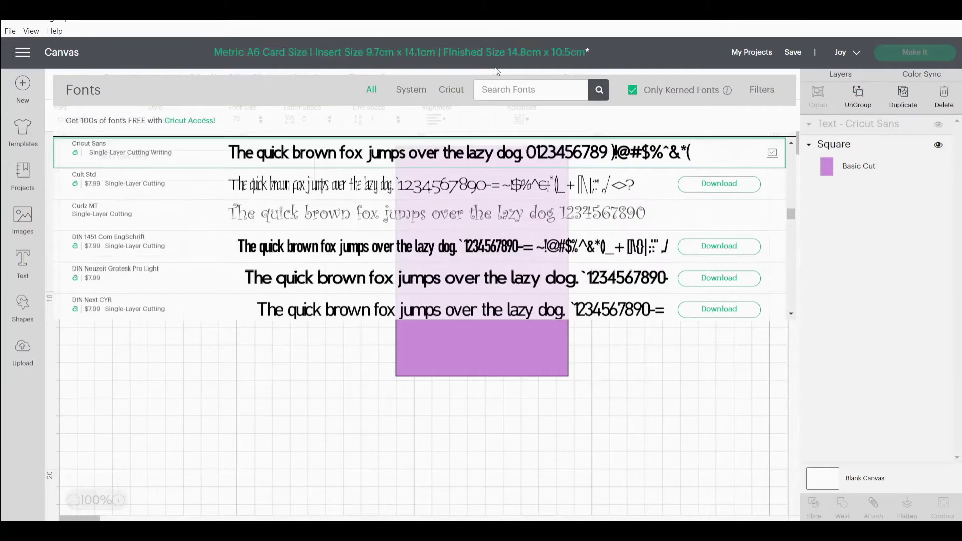
click(449, 92)
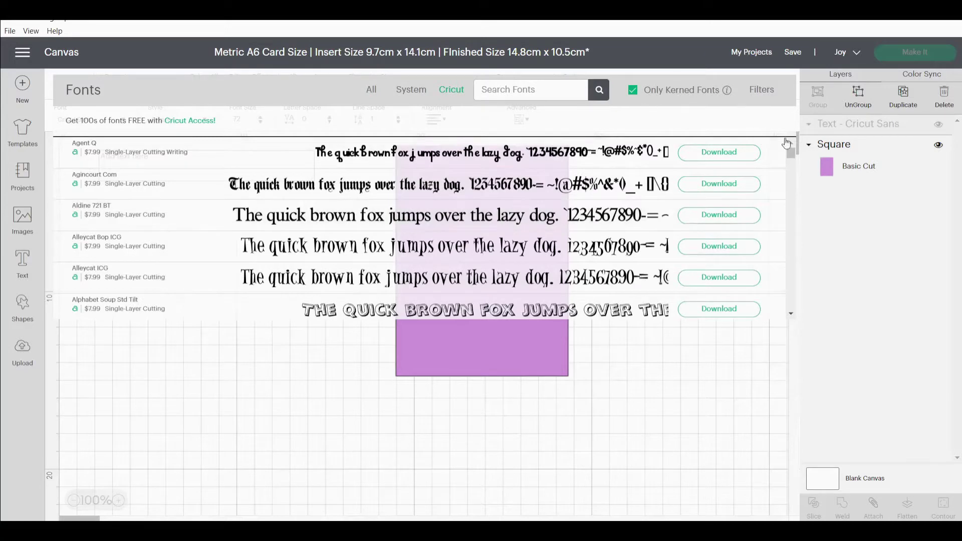
click(415, 92)
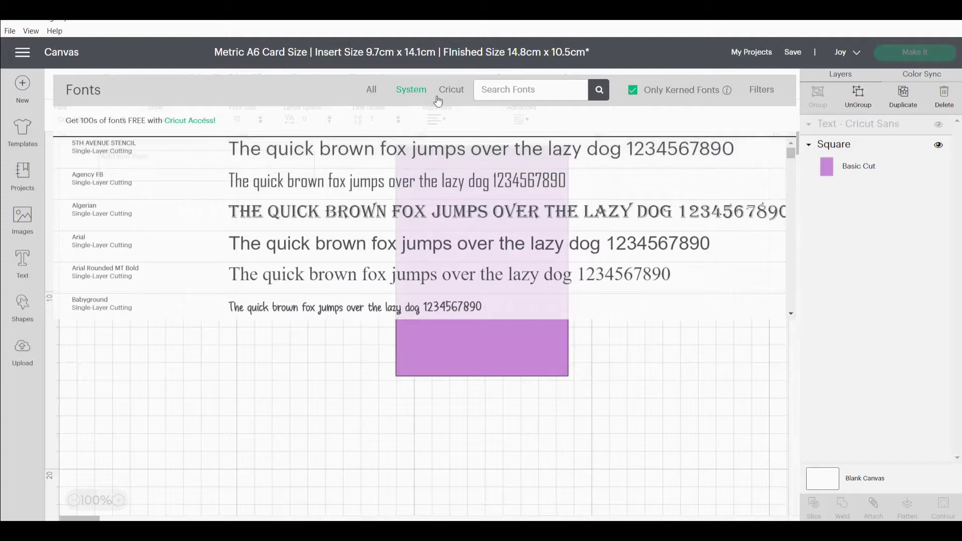
click(452, 93)
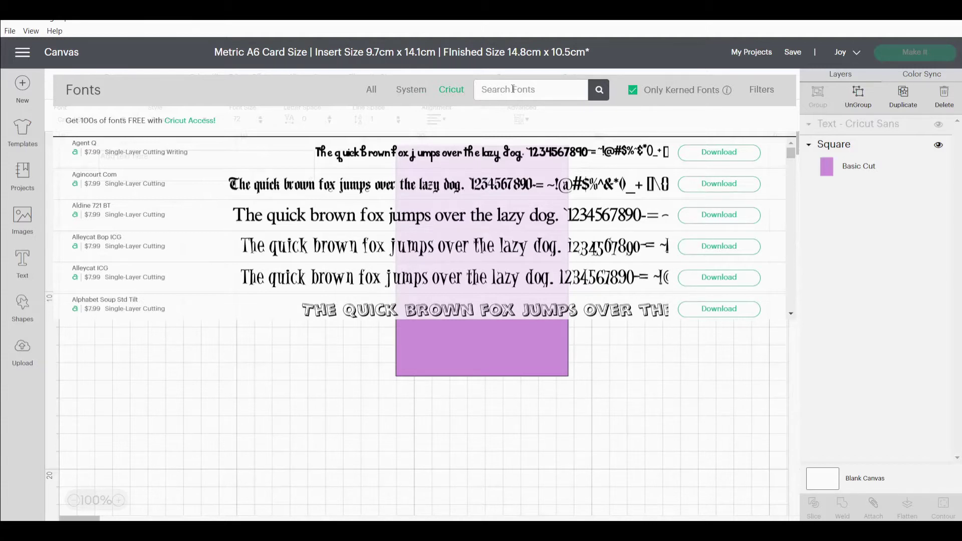
text(d)
text(ricut)
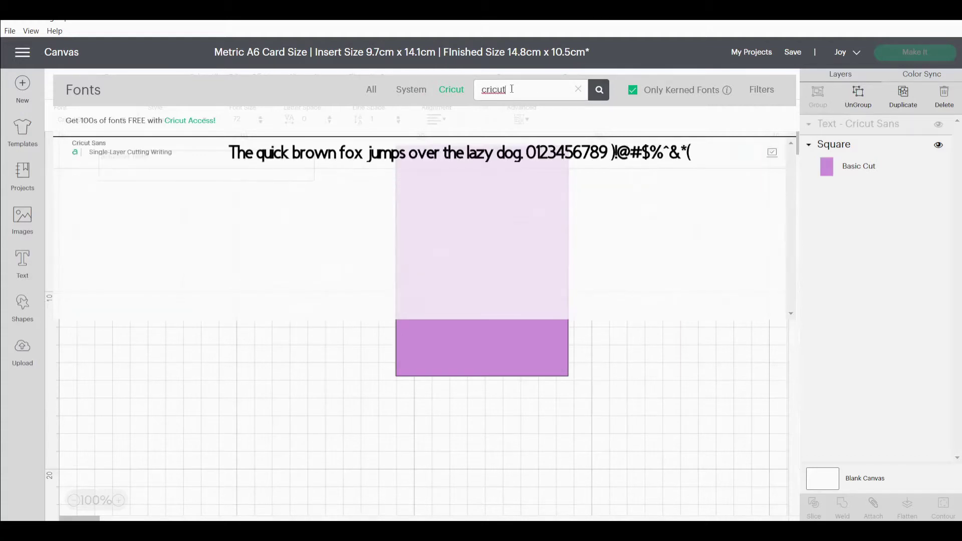
click(633, 93)
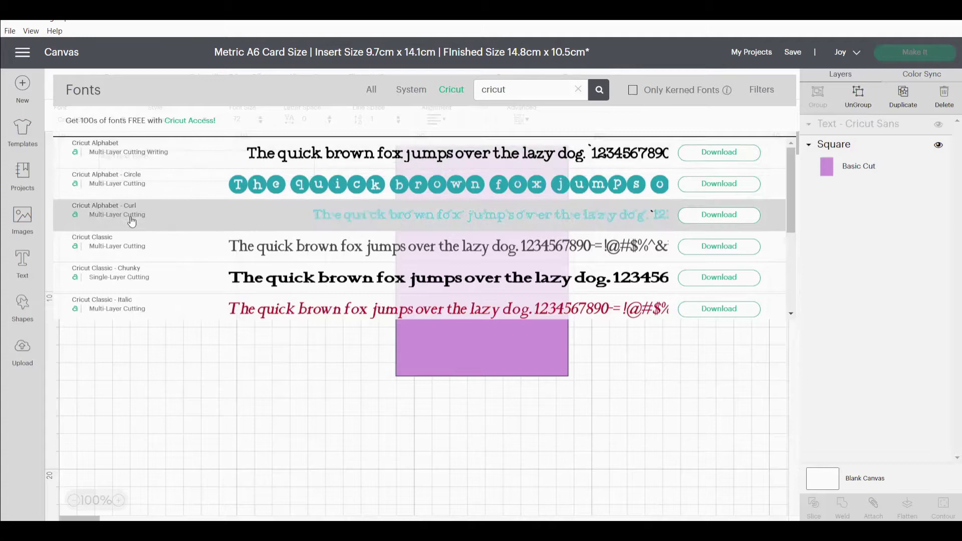
scroll(220, 259, down, 3)
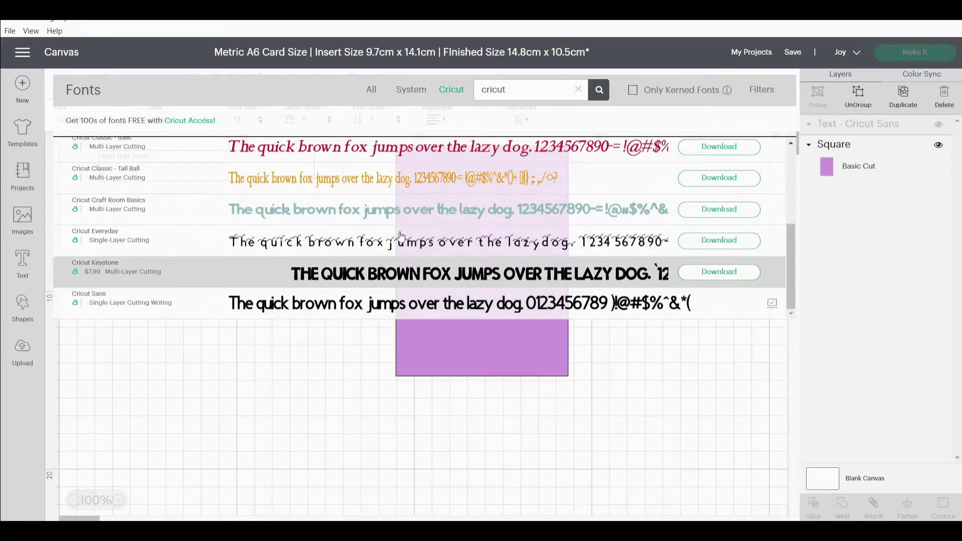
scroll(438, 261, up, 1)
scroll(438, 261, up, 3)
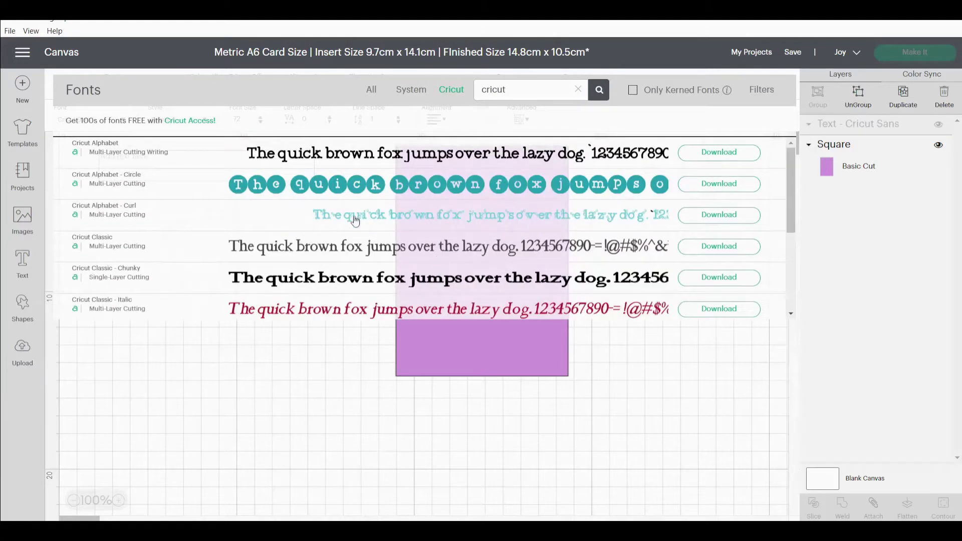
Step: Clear the Writing filter, search fonts for 'stencil' and apply Signa Stencil to the text box
click(771, 91)
click(719, 202)
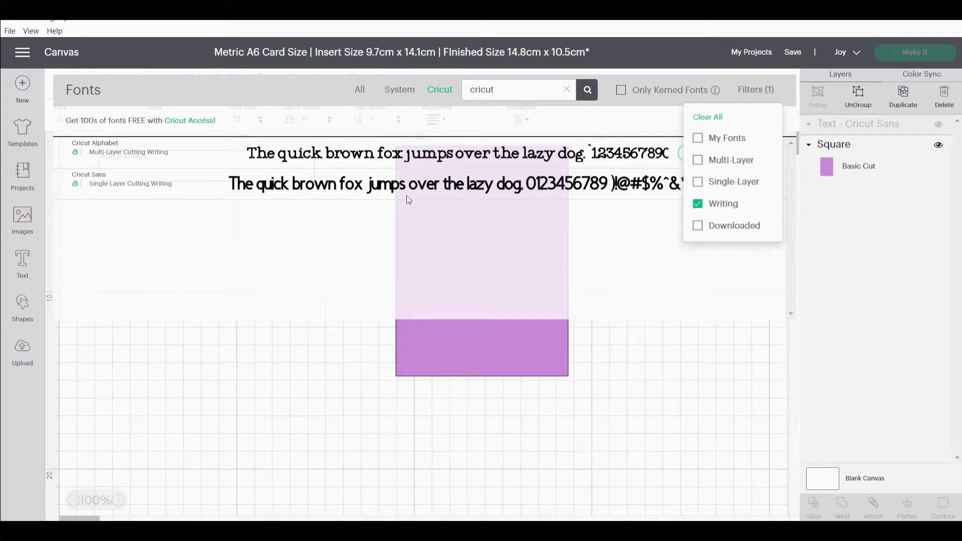
click(703, 208)
text(st)
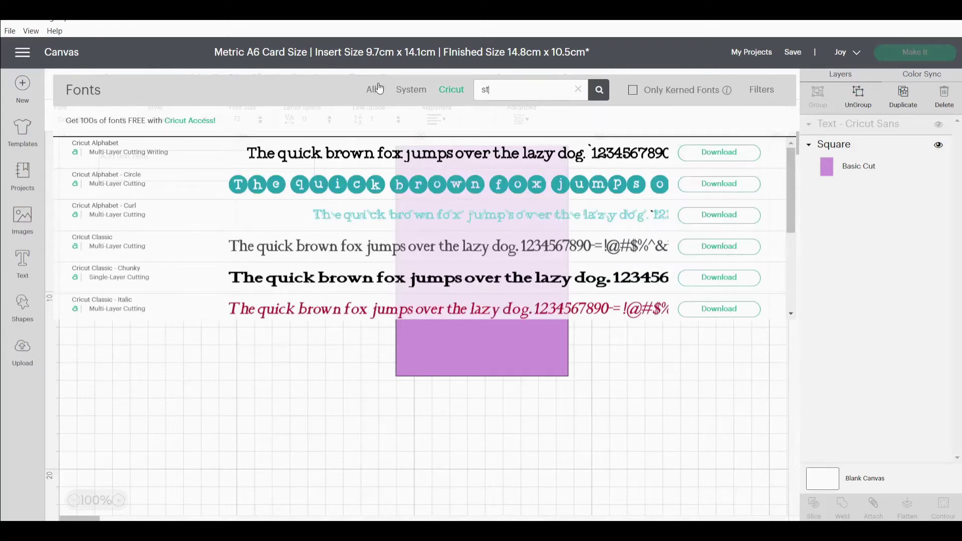
text(encil)
key(Return)
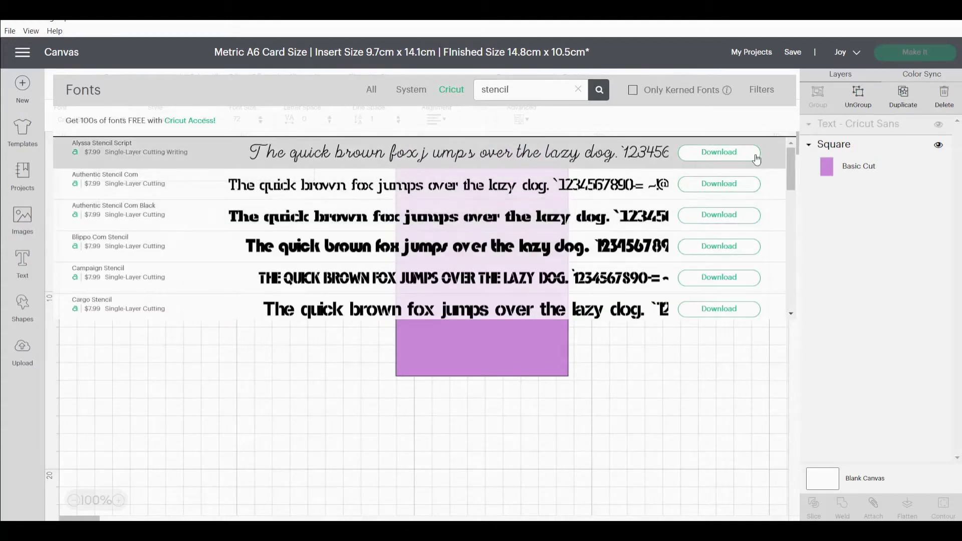
drag(794, 170, 786, 303)
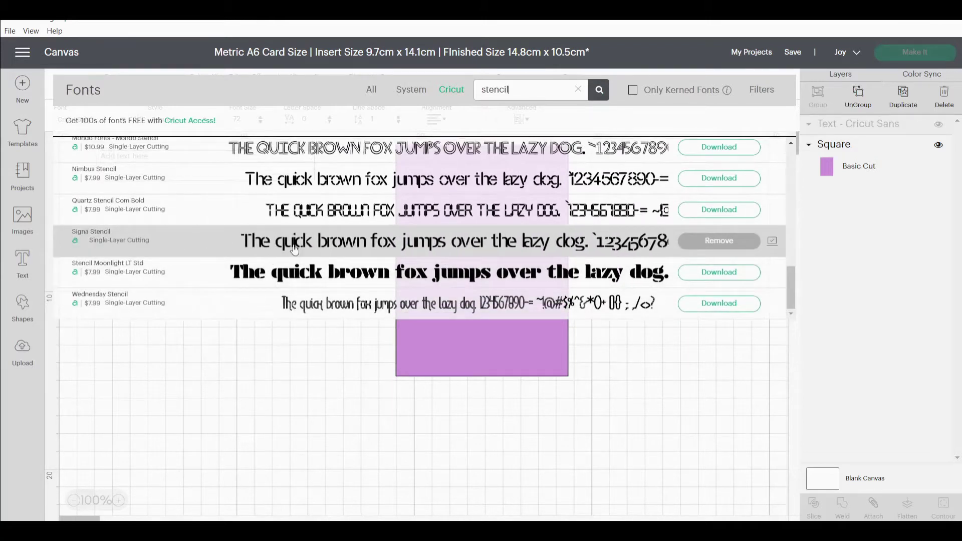
click(484, 246)
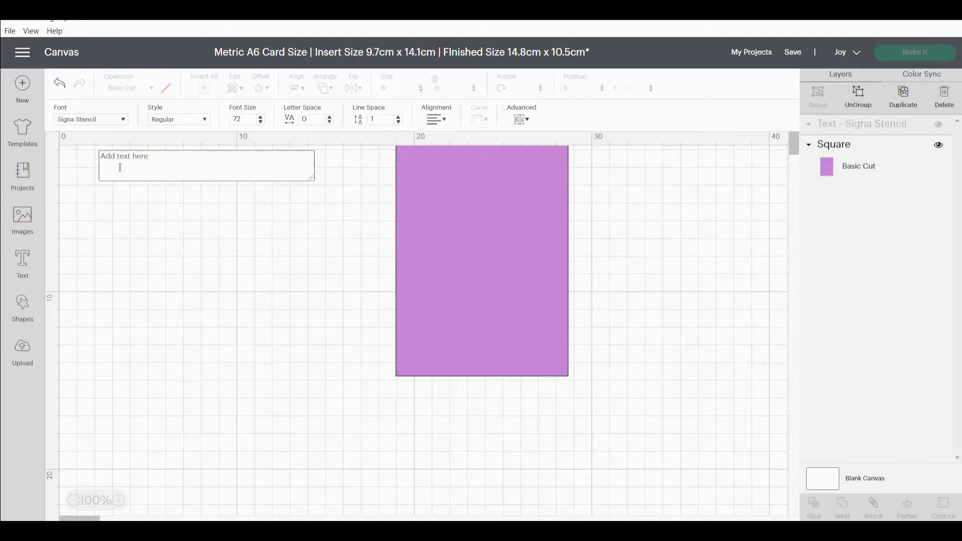
Step: Delete the empty text box and filter the image library to Free ownership
click(152, 241)
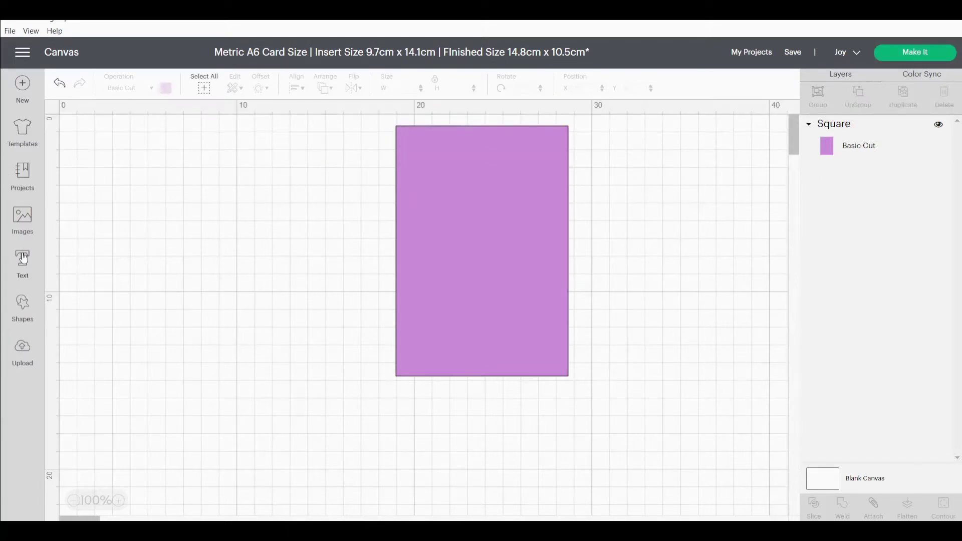
click(11, 205)
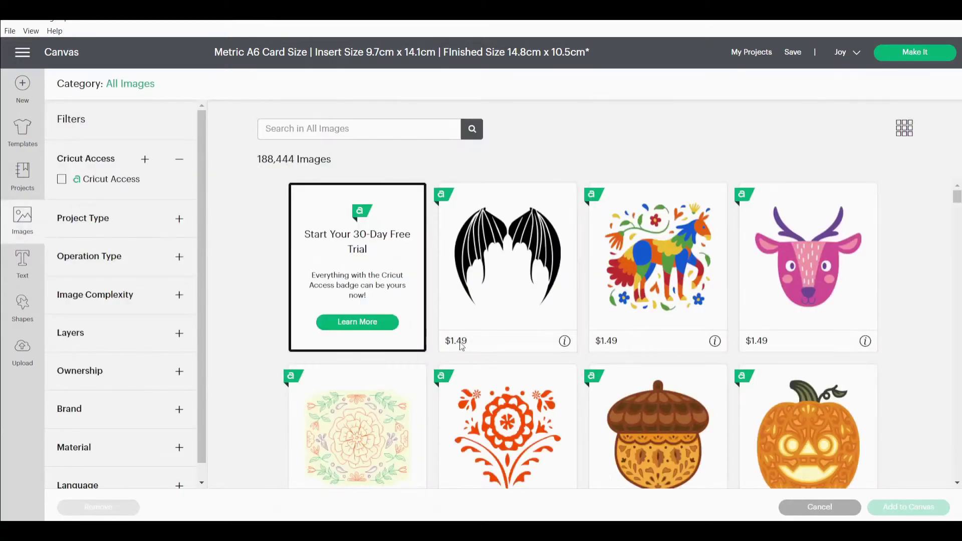
drag(475, 337, 445, 340)
click(480, 346)
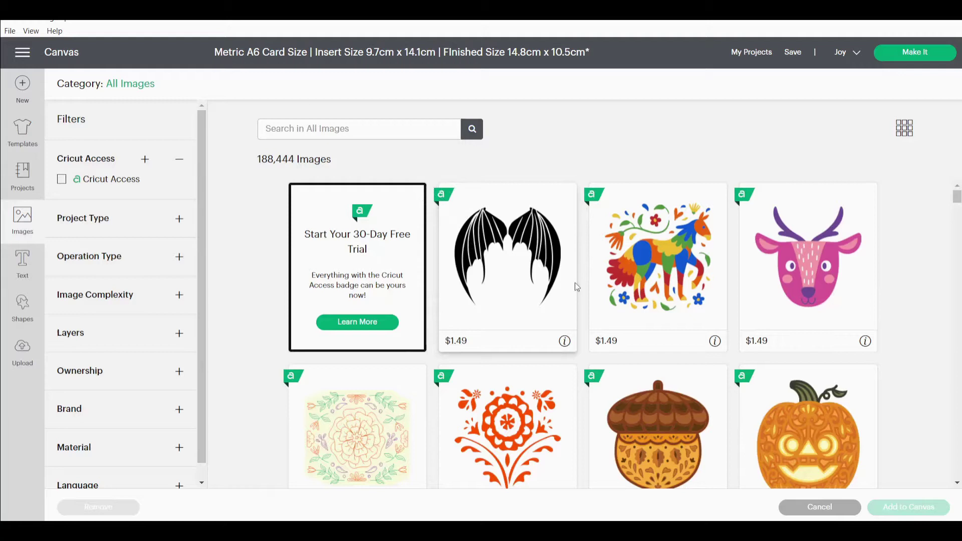
click(63, 185)
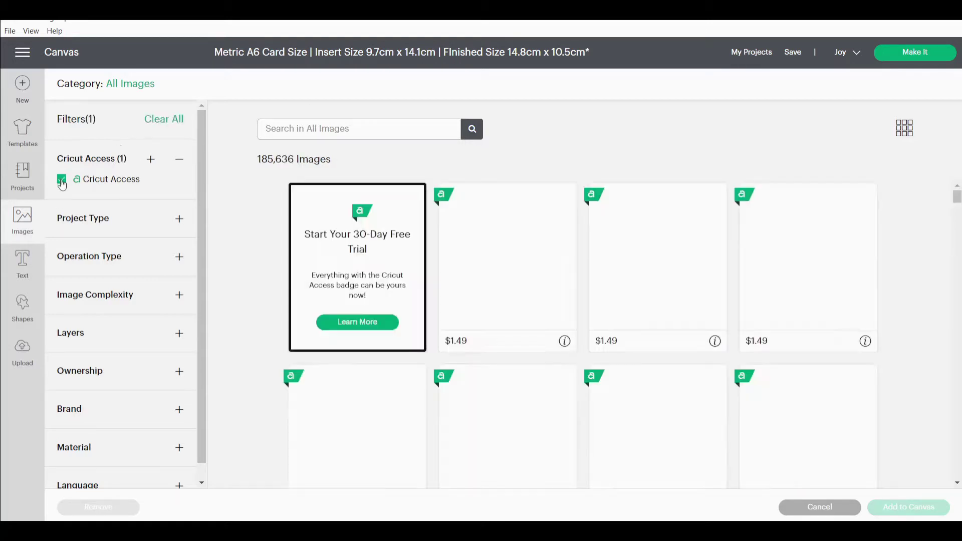
click(61, 180)
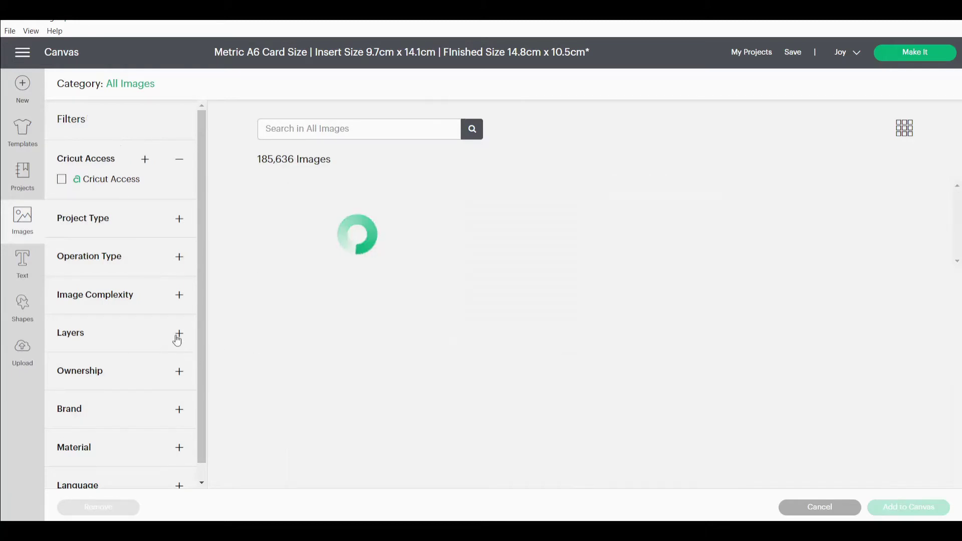
click(179, 375)
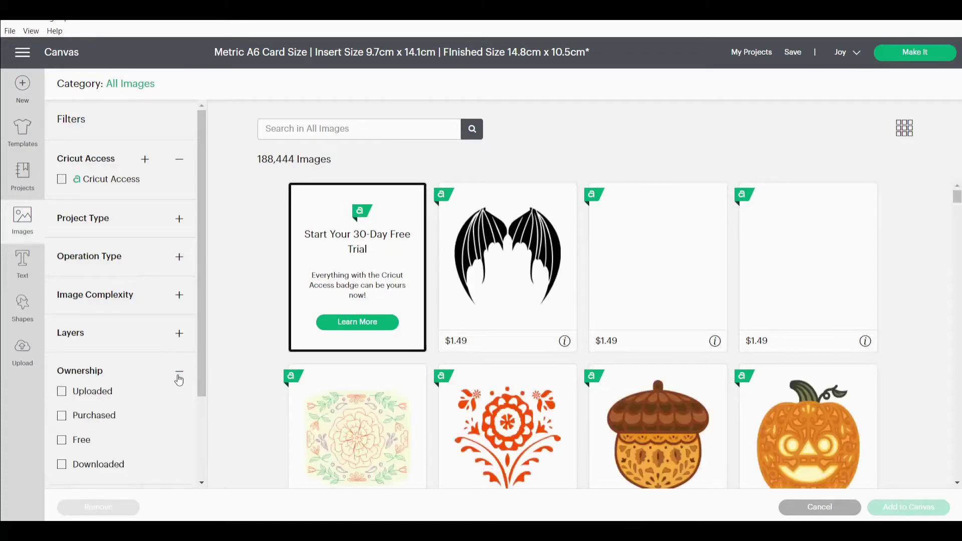
click(62, 440)
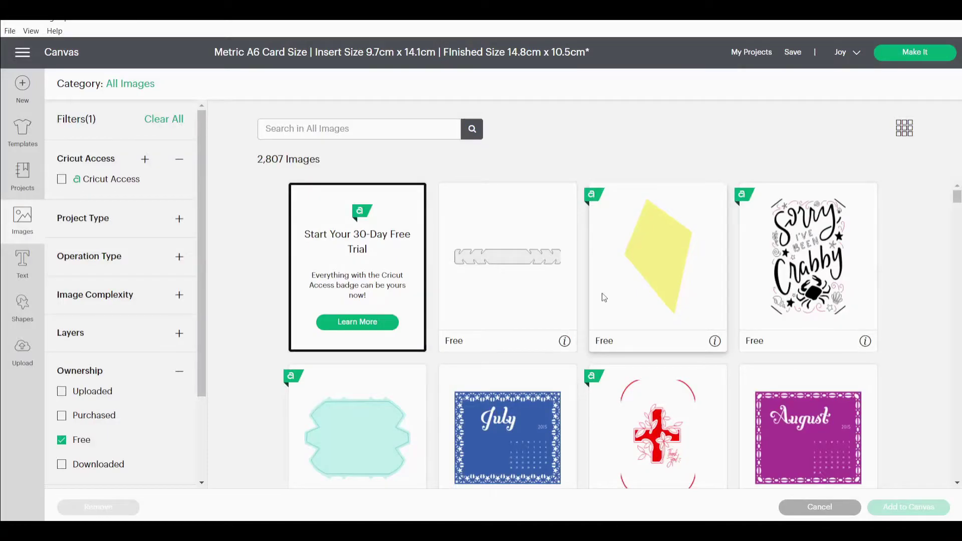
scroll(603, 298, down, 9)
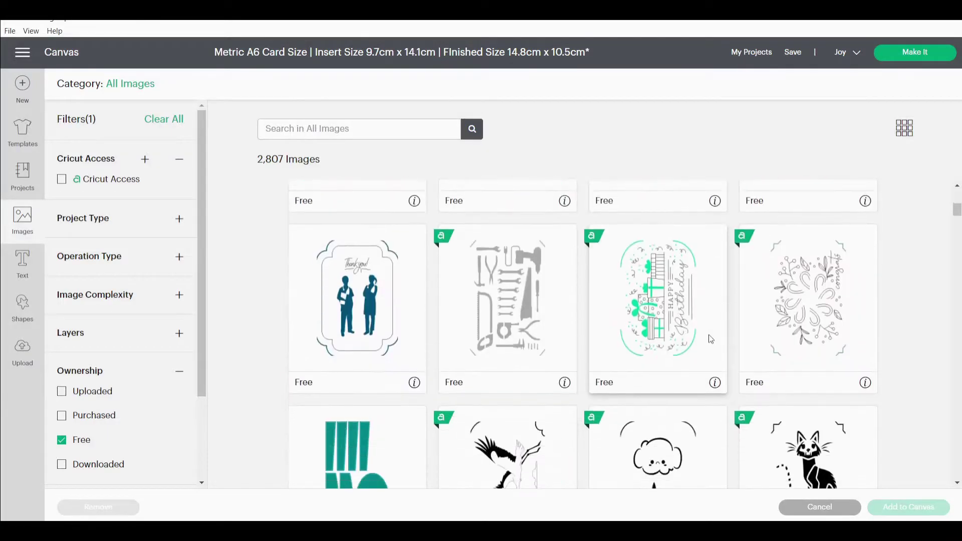
scroll(565, 296, up, 8)
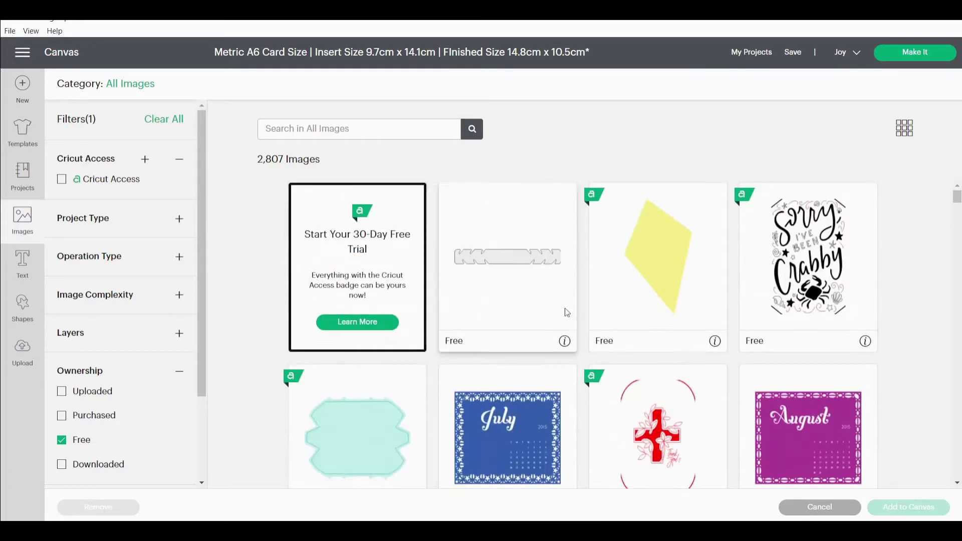
Step: Search free images for 'card' and add Elephant Card A1 to the canvas
click(328, 133)
text(card)
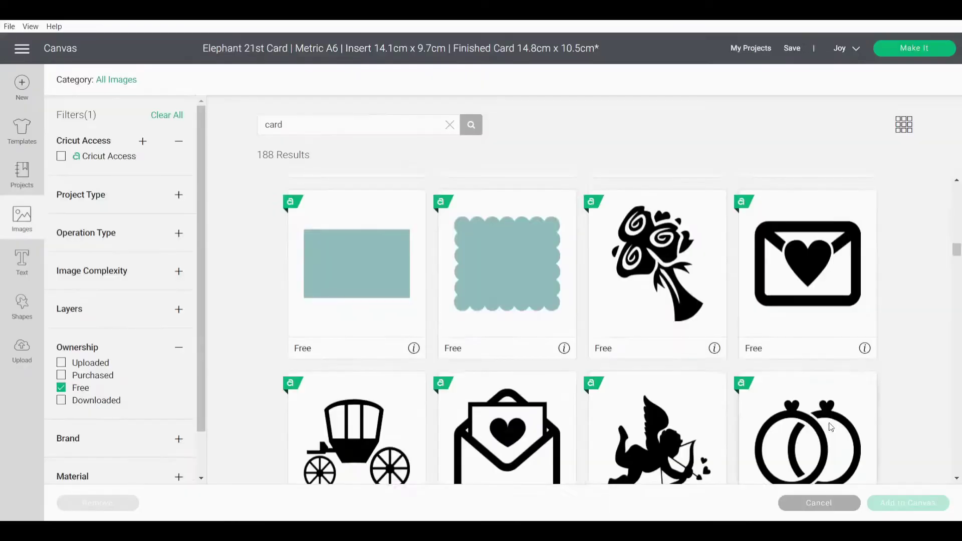
scroll(830, 427, down, 10)
scroll(829, 426, down, 12)
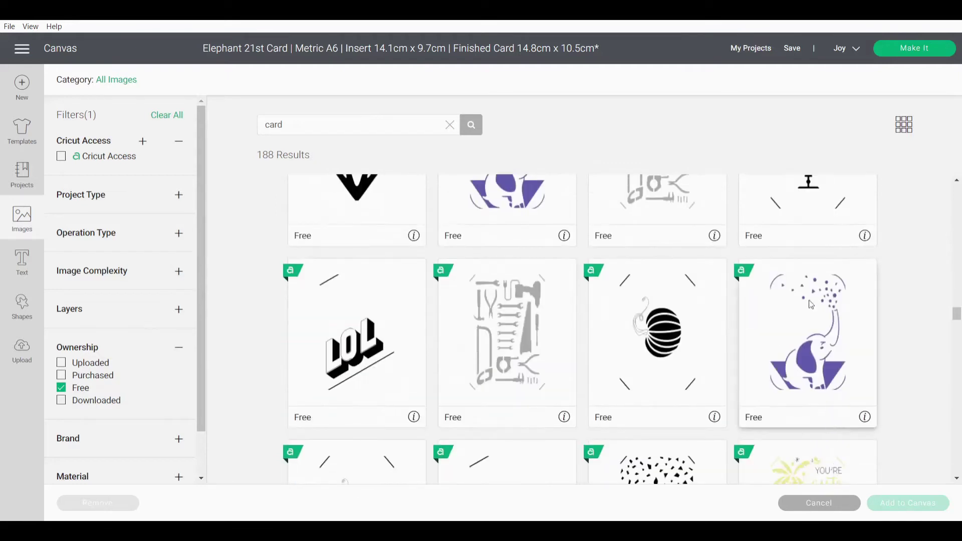
scroll(593, 394, up, 1)
scroll(593, 393, up, 3)
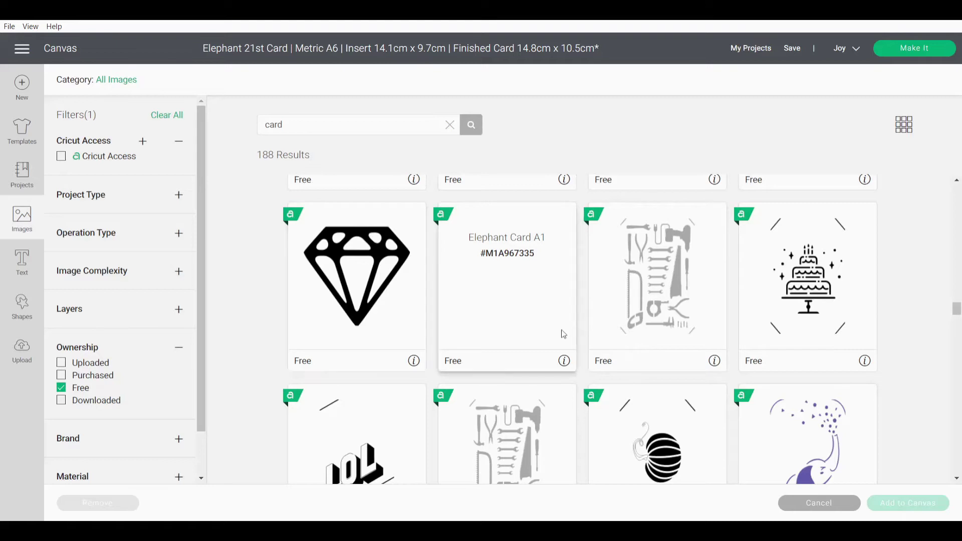
double_click(569, 371)
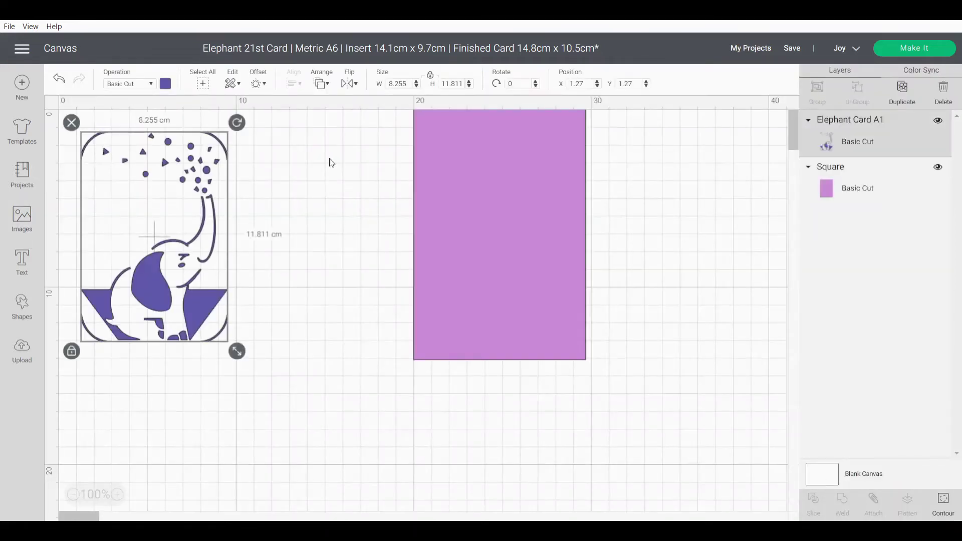
Step: Unlock proportions, size Elephant Card A1 to 9.7 × 14.1 cm and move it top-left
click(407, 83)
key(Return)
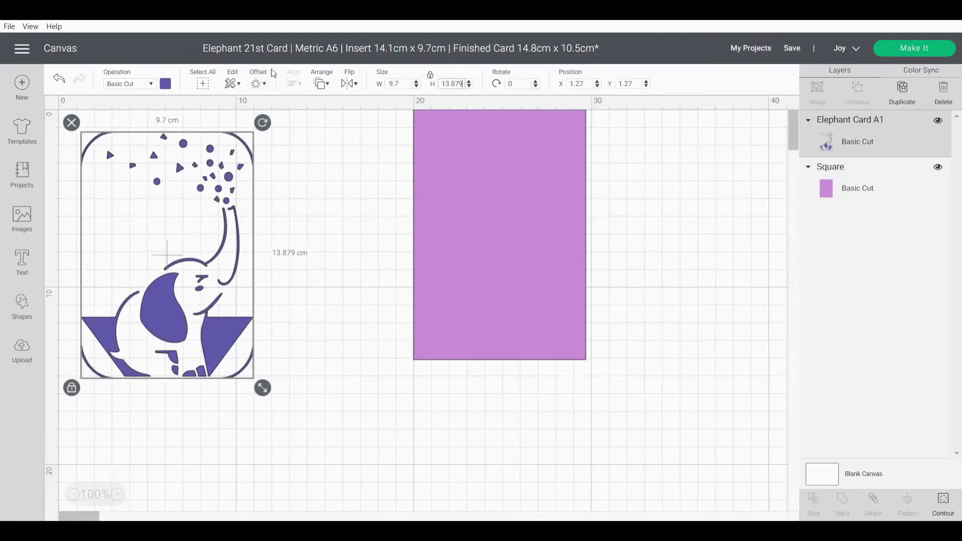
click(430, 79)
click(462, 83)
text(14.1)
key(Return)
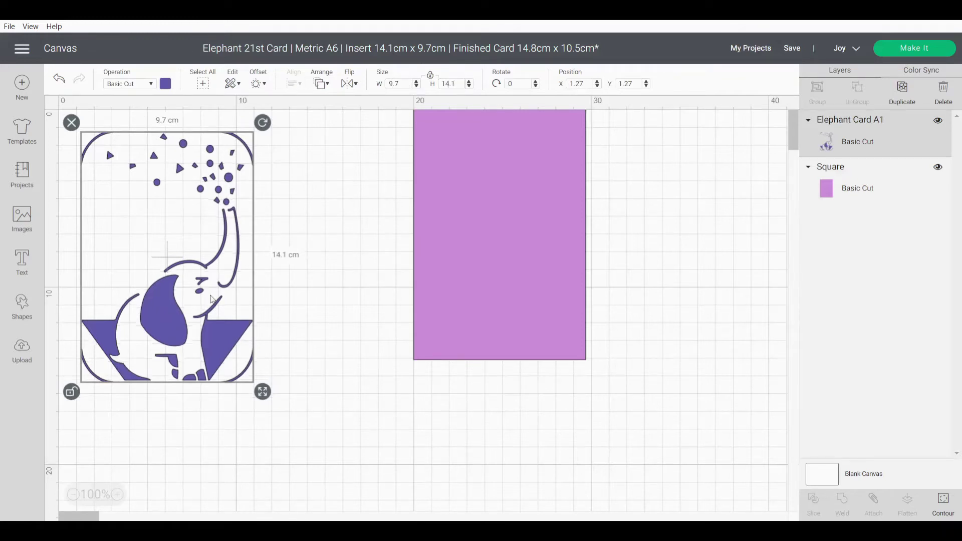
drag(169, 223, 147, 202)
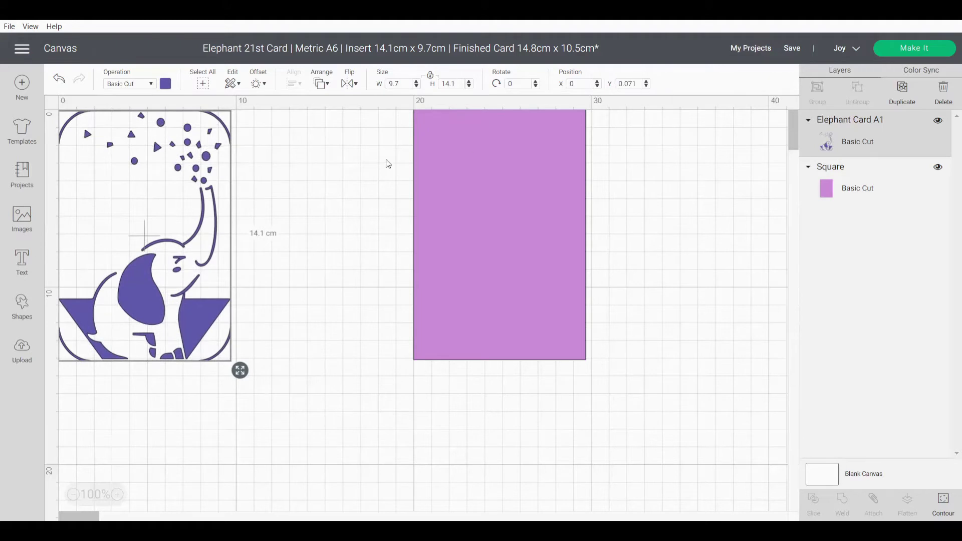
Step: Add 'Happy' in Signa Stencil over the elephant and shrink it
click(21, 263)
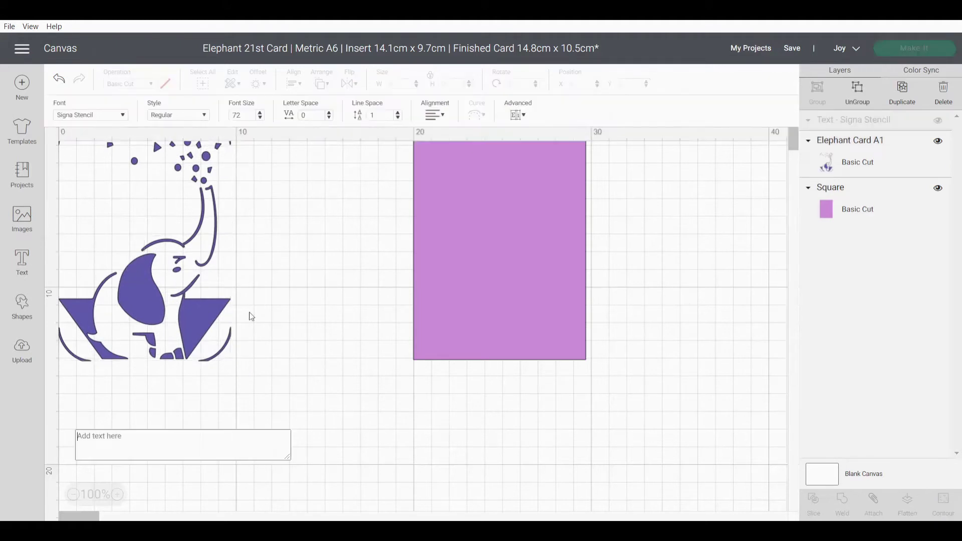
text(Happy)
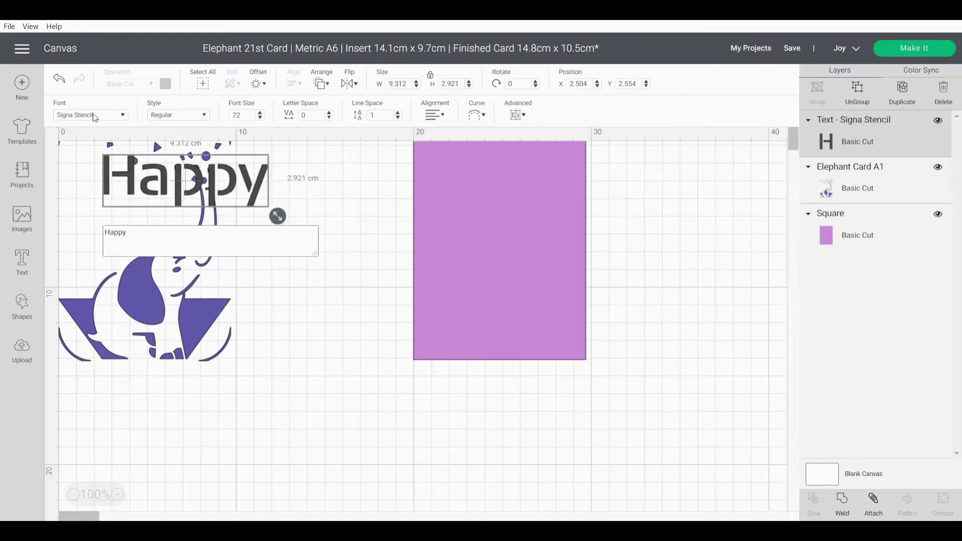
click(355, 315)
drag(202, 193, 190, 208)
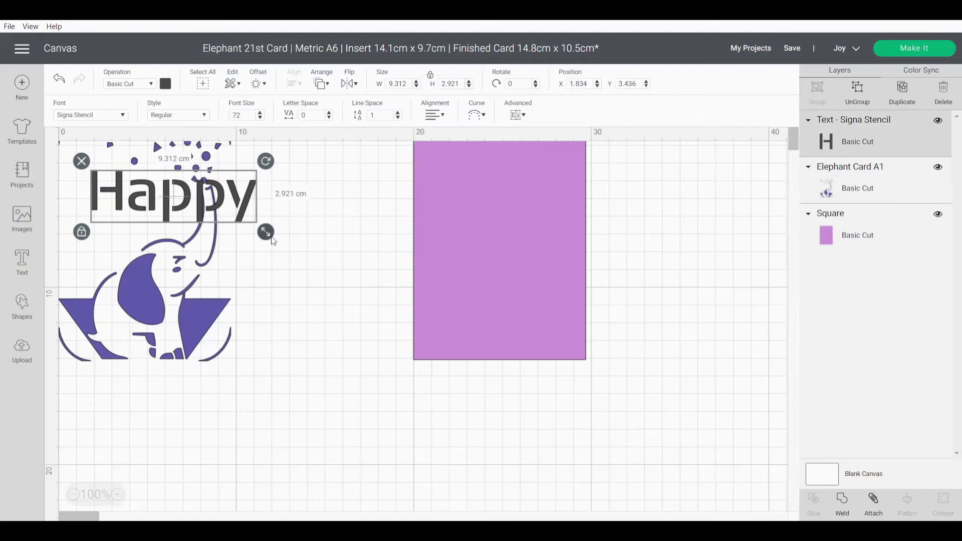
drag(266, 231, 146, 175)
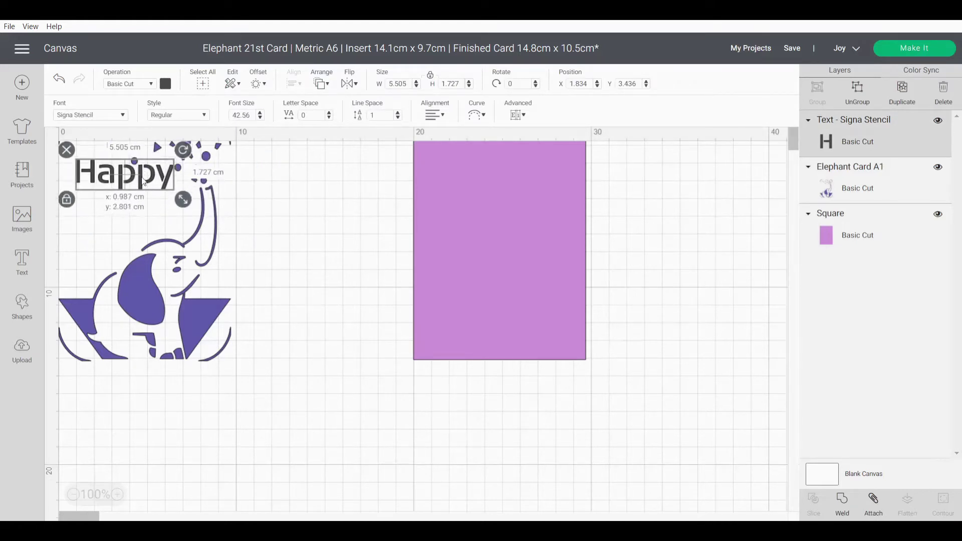
Step: Add '21st' text and place it just beneath Happy
click(30, 261)
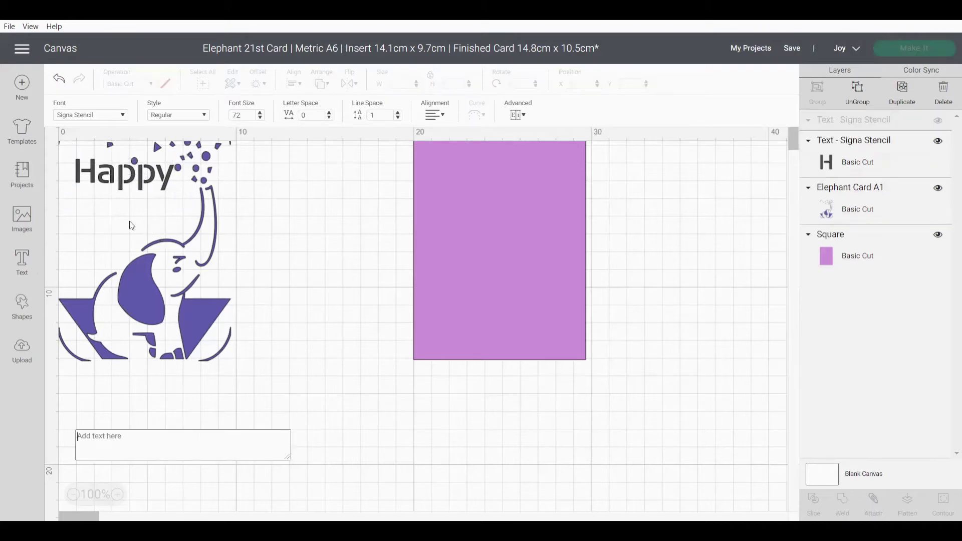
text(21st)
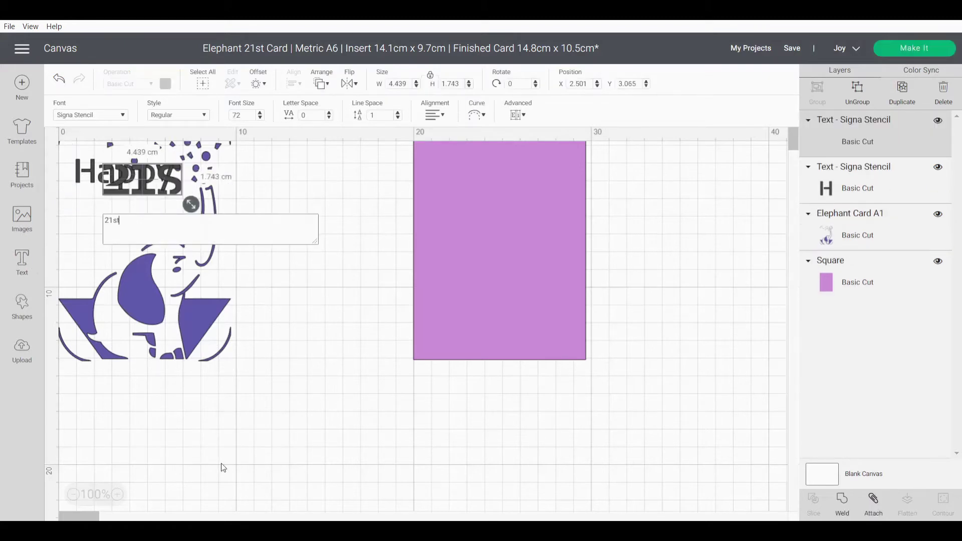
click(180, 188)
drag(179, 191, 162, 219)
click(245, 234)
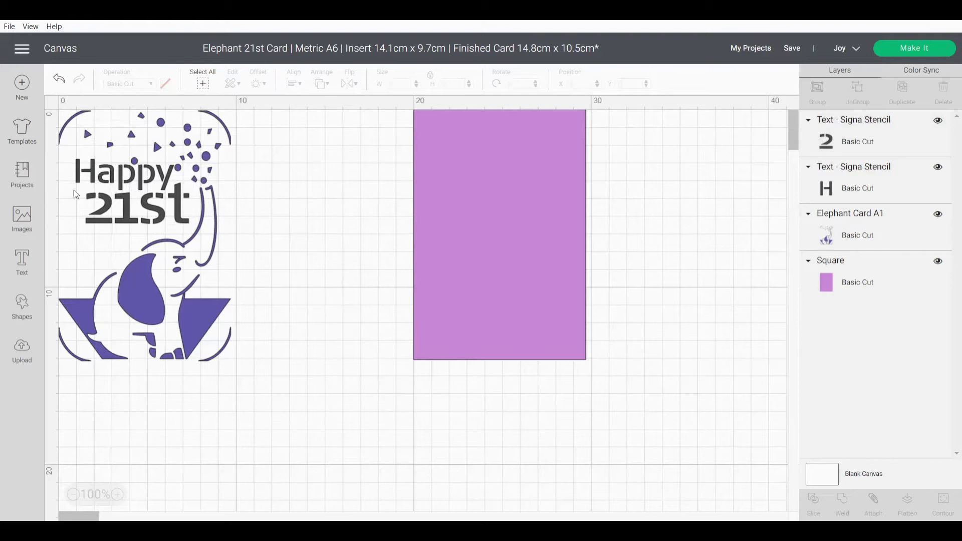
Step: Select the Happy and 21st text with the elephant card and attach them
click(127, 218)
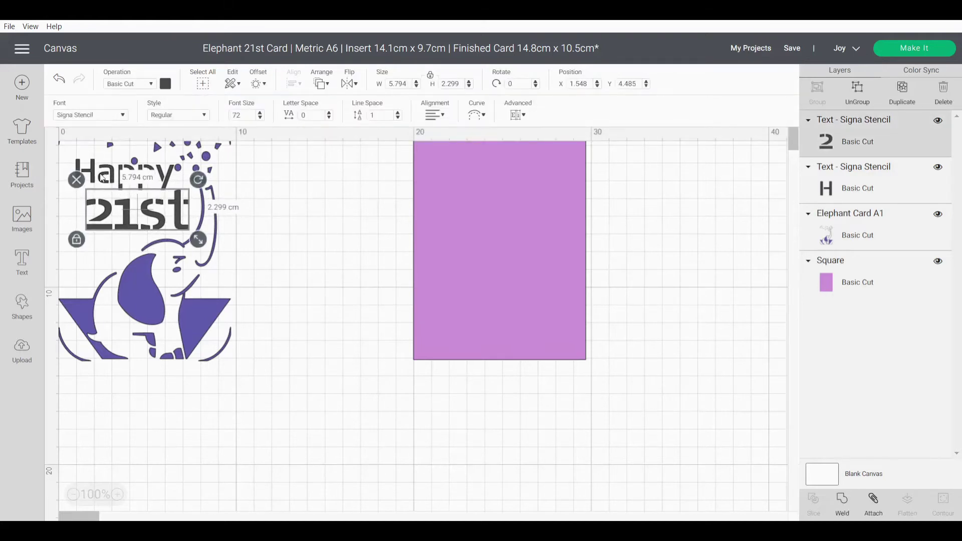
click(309, 390)
drag(280, 435, 59, 109)
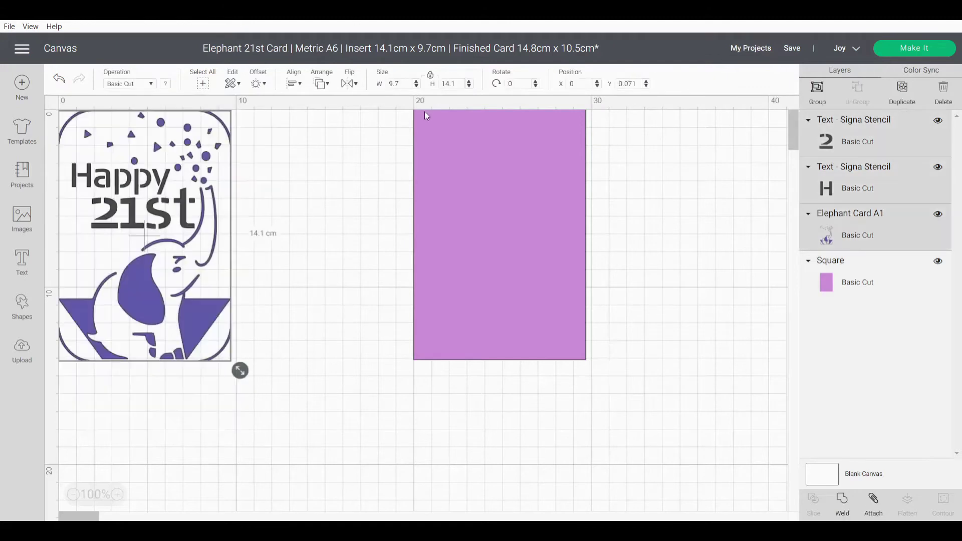
click(879, 511)
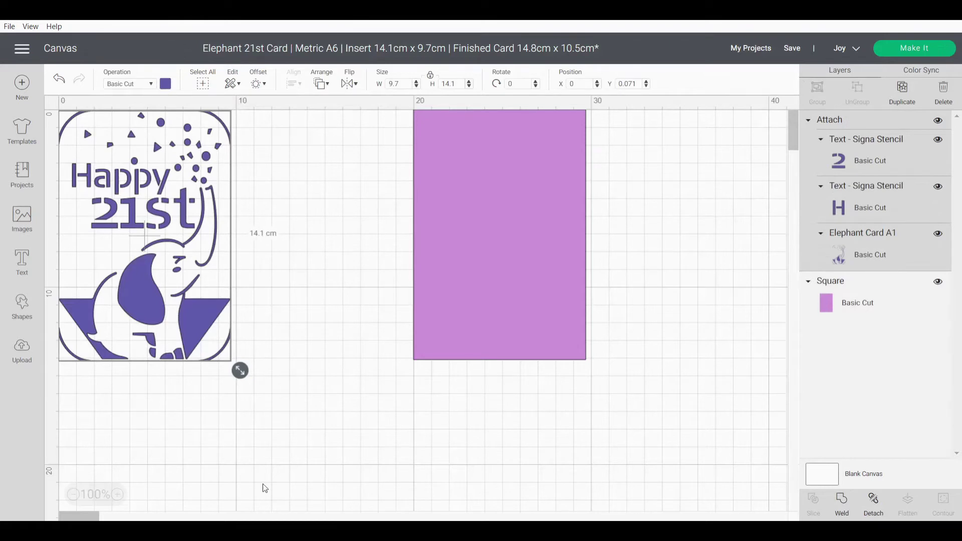
Step: Turn the attached design black, save the project with Ctrl+S, and choose Make It
click(166, 85)
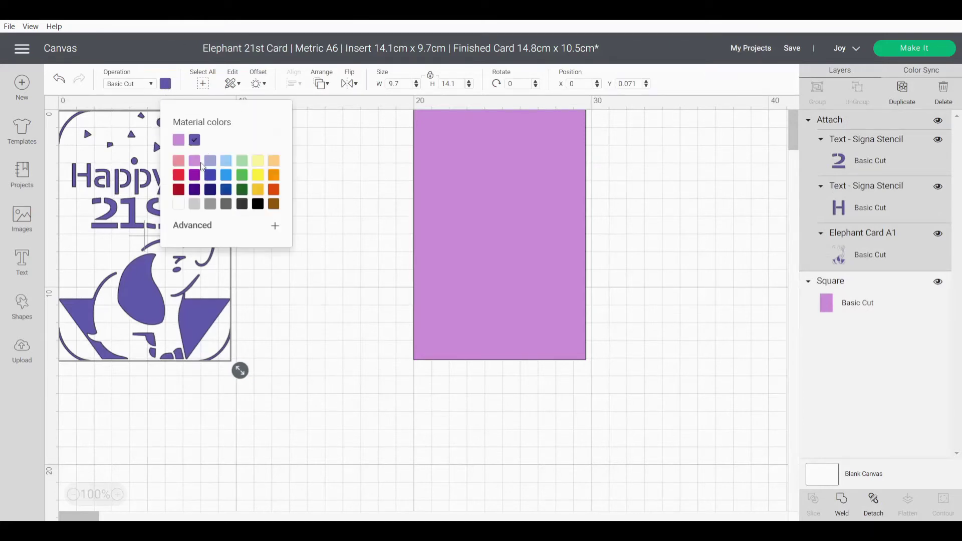
click(257, 205)
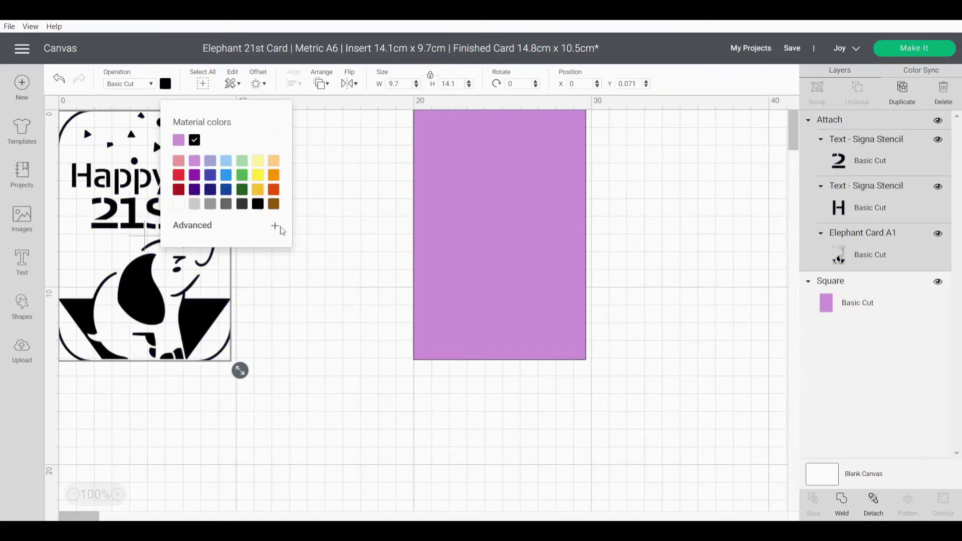
click(296, 283)
key(ctrl+s)
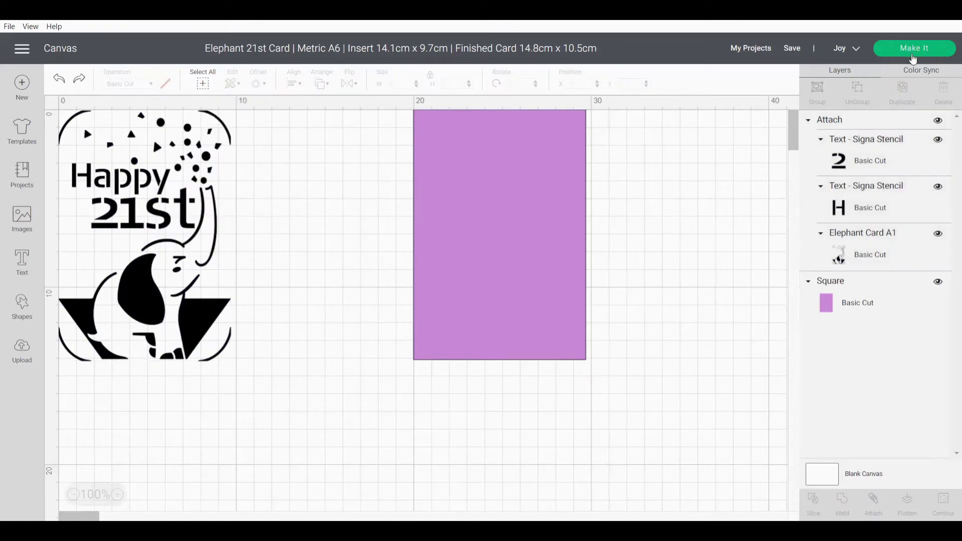
click(913, 54)
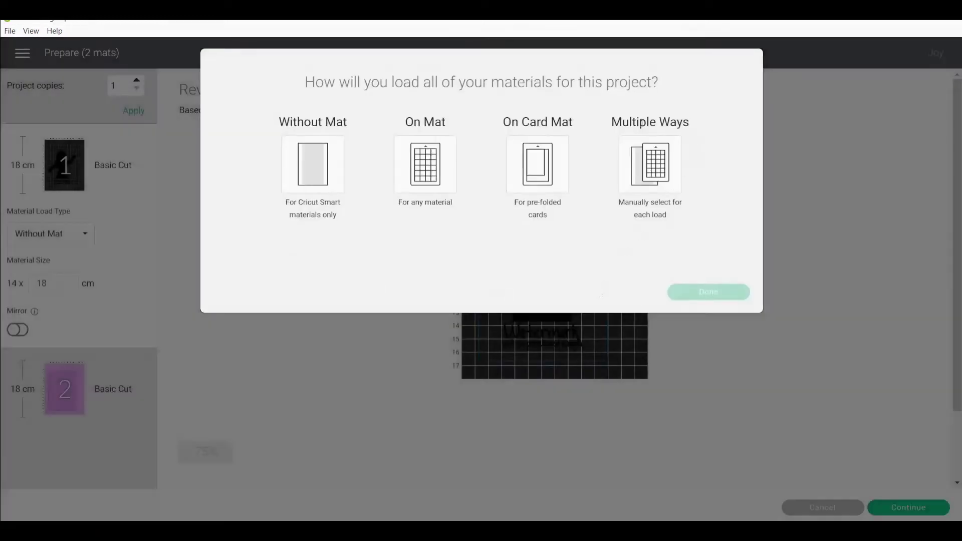
Step: Choose Multiple Ways loading and set the black insert's mat 1 to On Card Mat
click(660, 164)
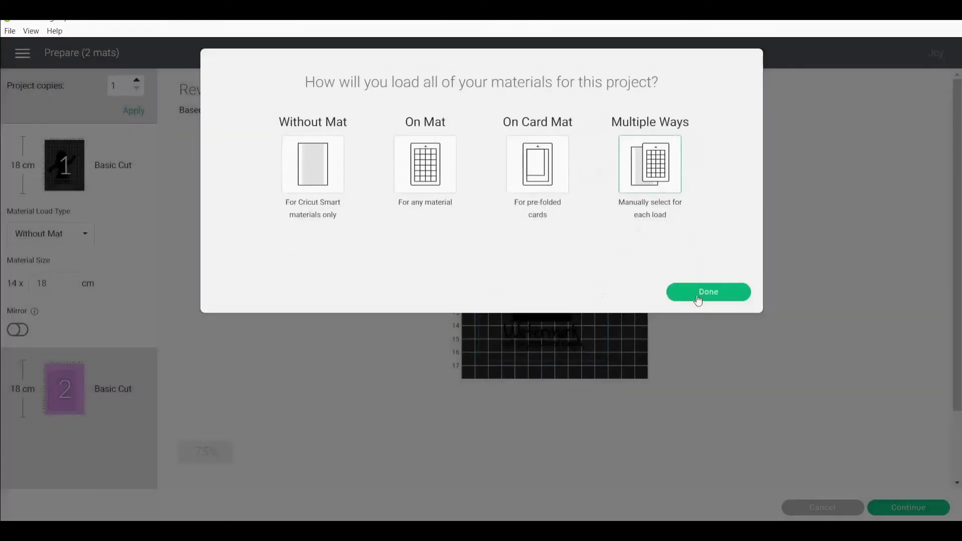
click(698, 299)
click(45, 240)
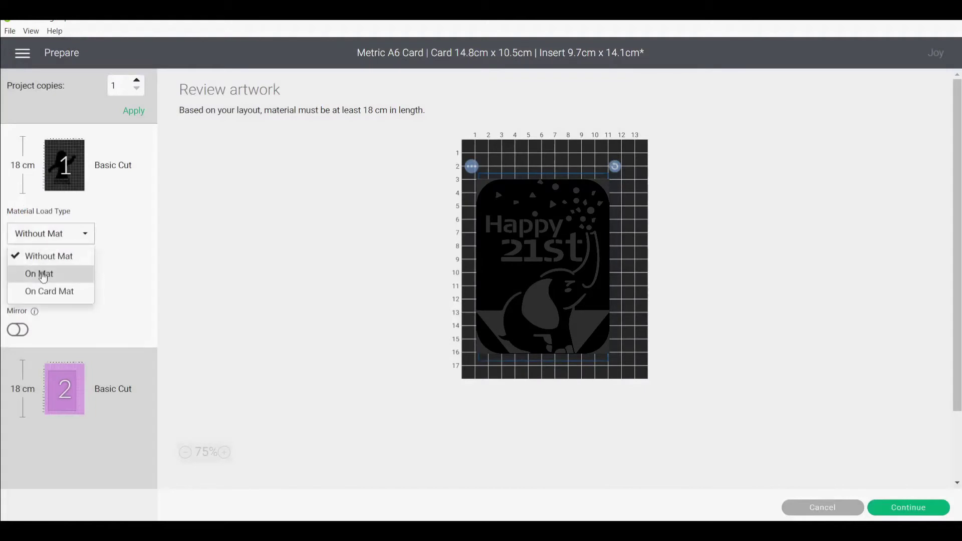
click(45, 290)
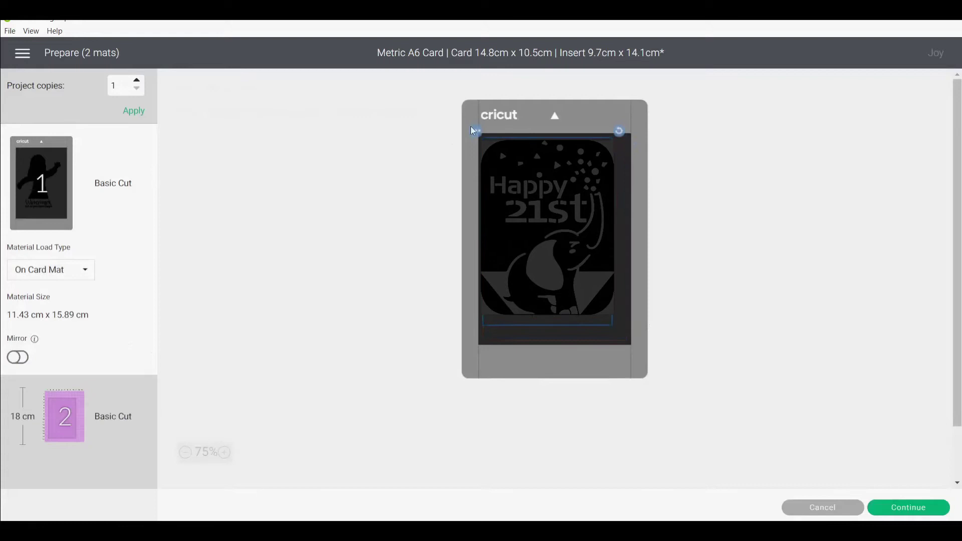
Step: Set the purple card's mat 2 to On Mat, nudge it lower, and continue to cutting
click(57, 428)
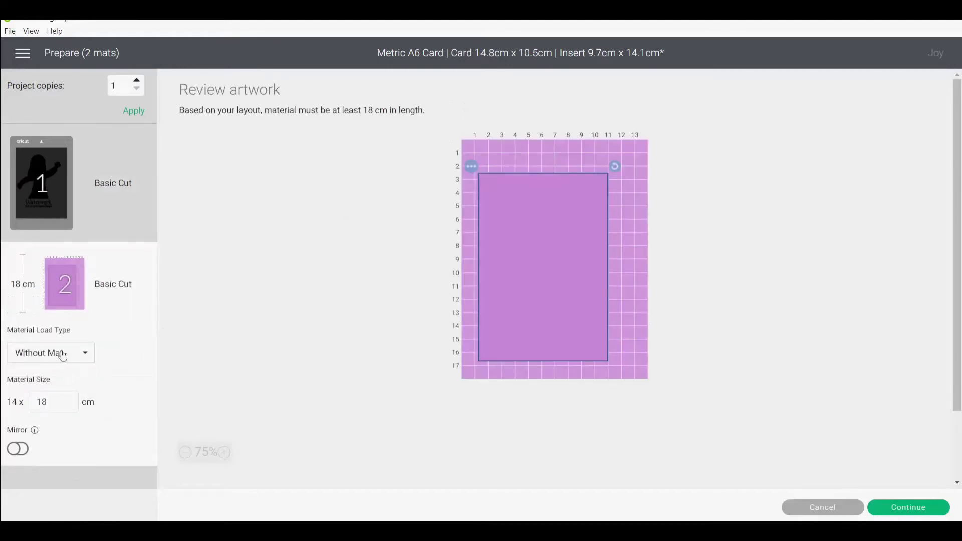
click(63, 356)
click(37, 391)
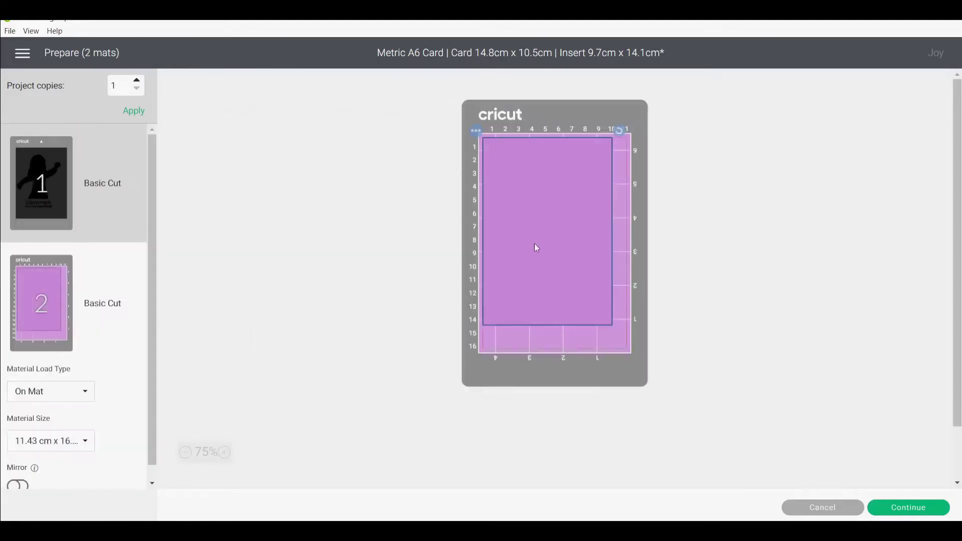
drag(536, 247, 440, 161)
click(40, 190)
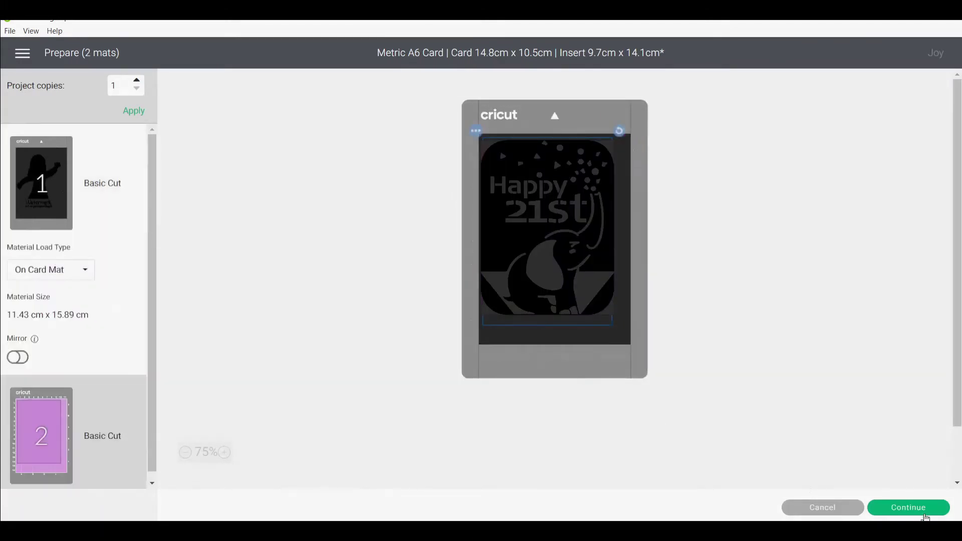
click(924, 516)
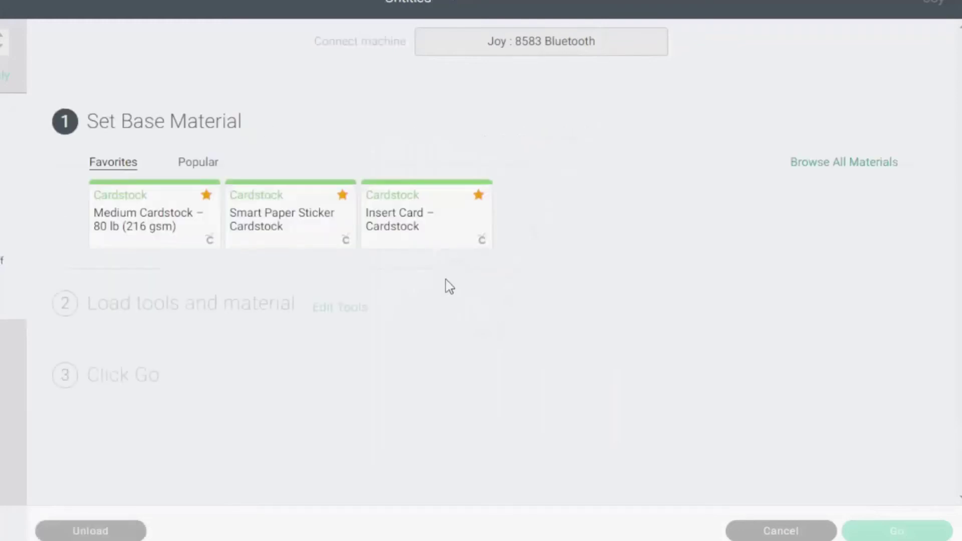
Step: Choose Insert Card – Cardstock as the material and start cutting the black elephant insert
click(401, 230)
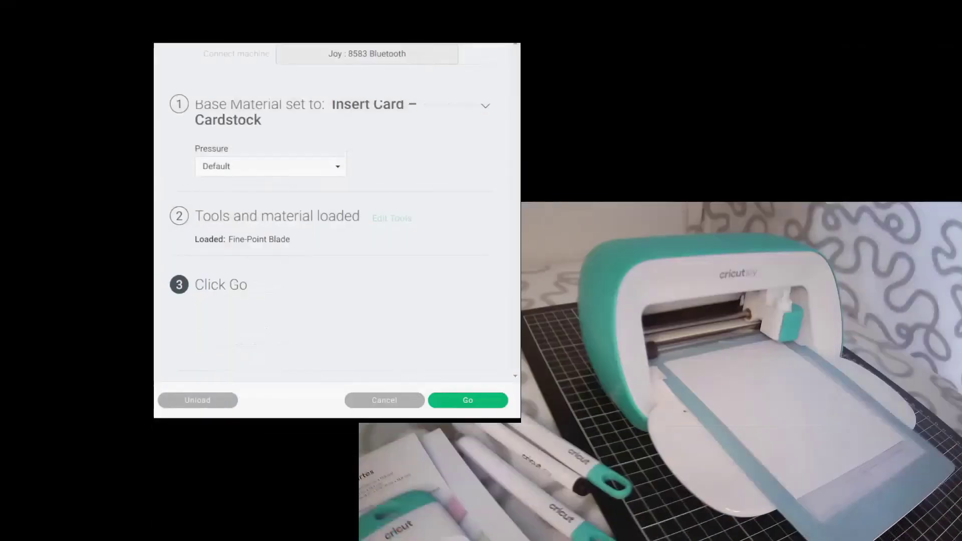
click(488, 400)
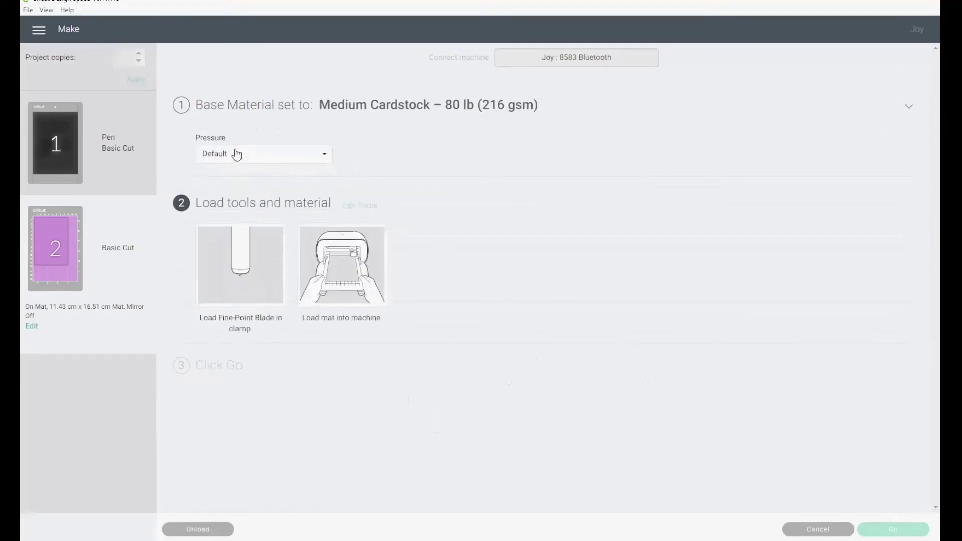
Step: Raise the cutting pressure for the purple card from Default to More
click(237, 155)
click(223, 174)
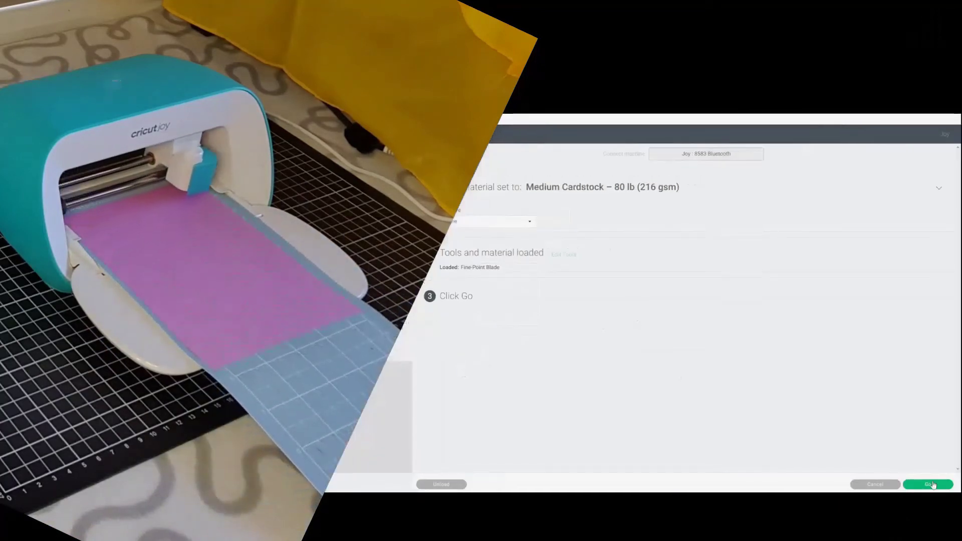
Step: Cut the lavender card to 100% and unload the mat from the Joy
click(932, 485)
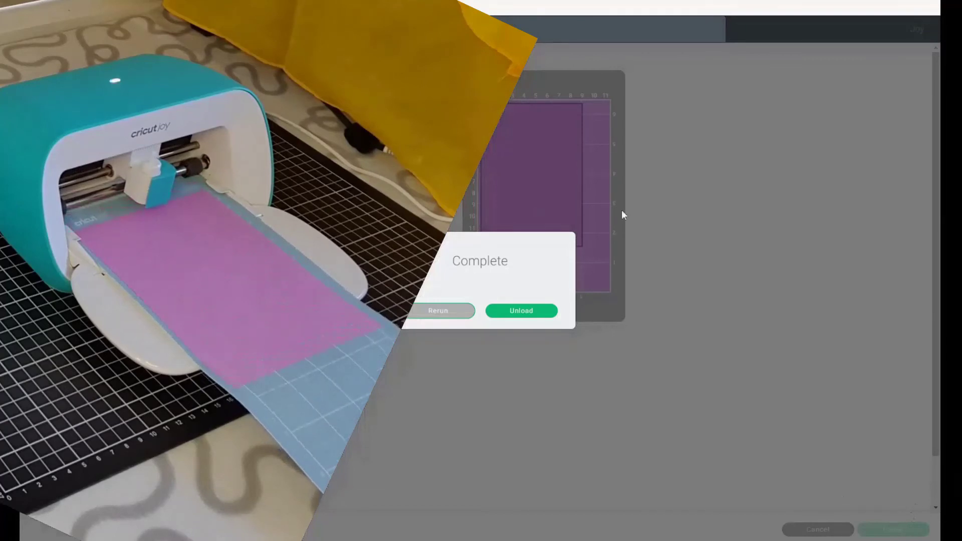
click(530, 319)
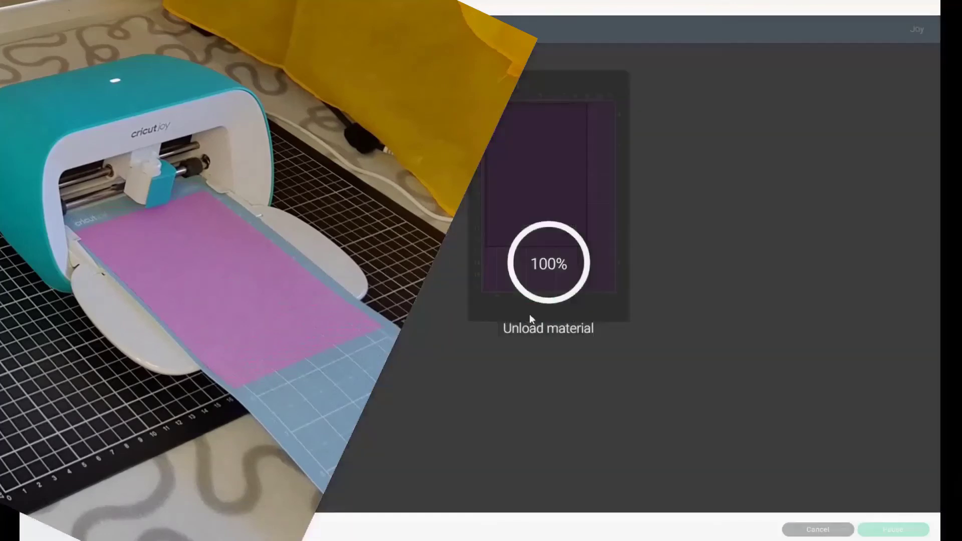